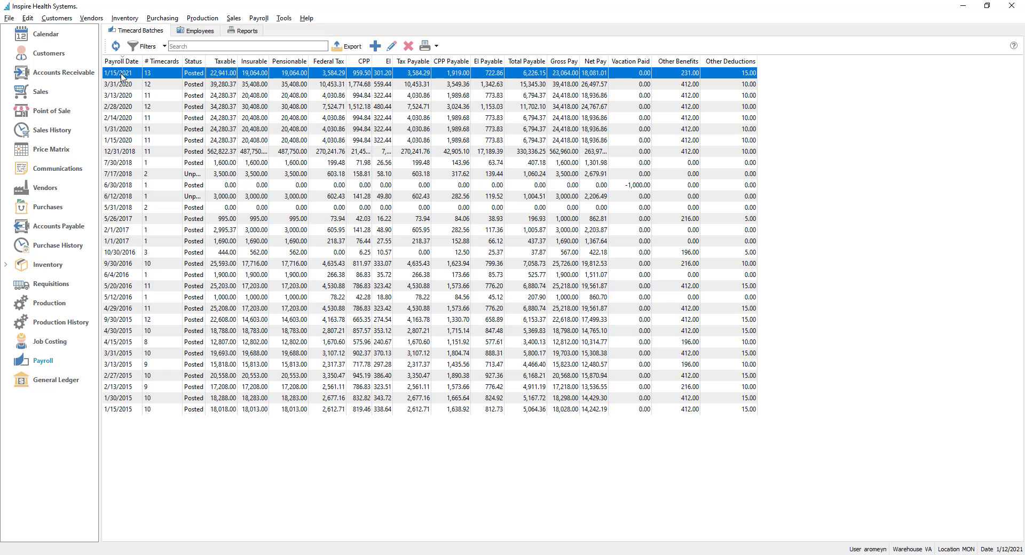
Open the posted 1/15/2021 timecard batch, look through its employee timecards and close the batch.
double_click(119, 77)
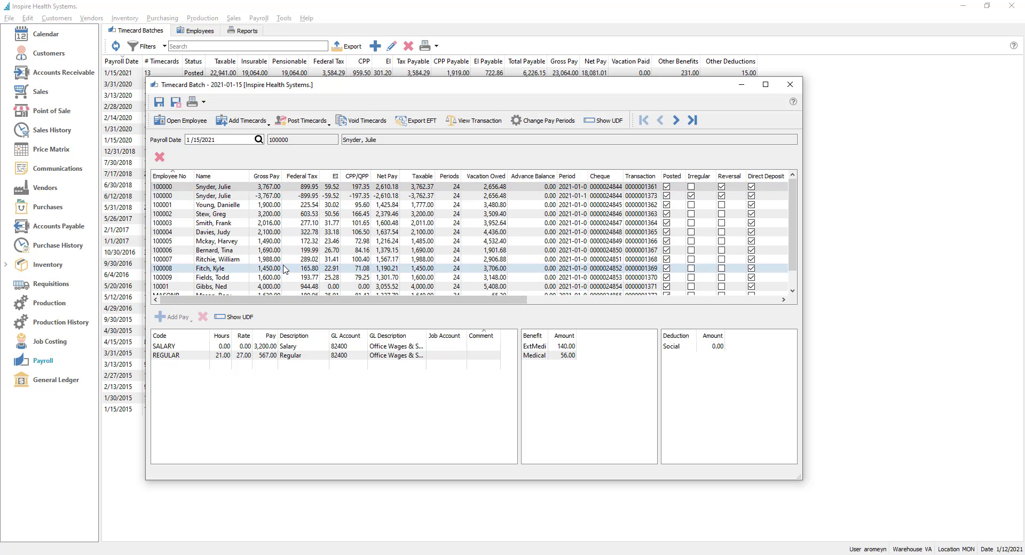
scroll(347, 270, down, 2)
scroll(436, 265, up, 2)
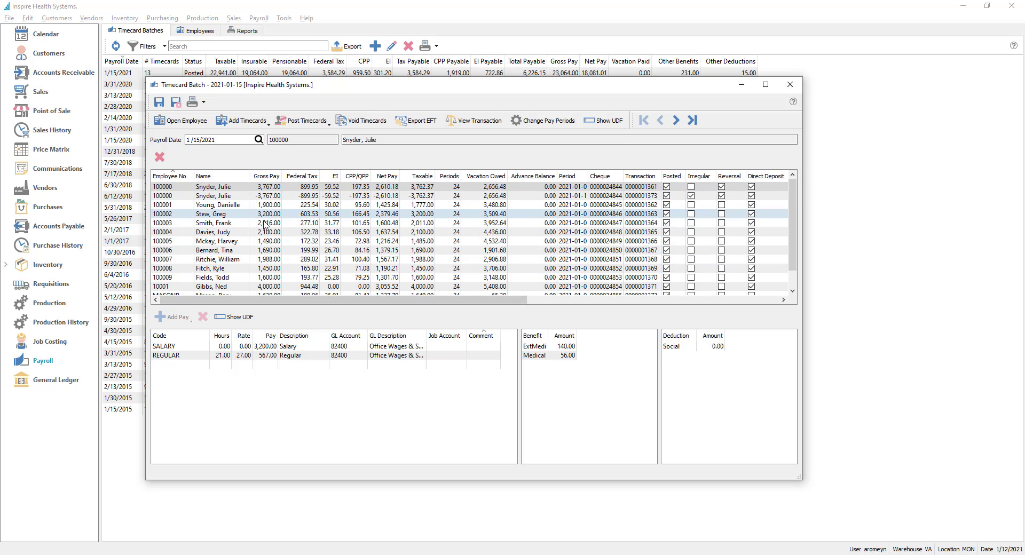
click(226, 138)
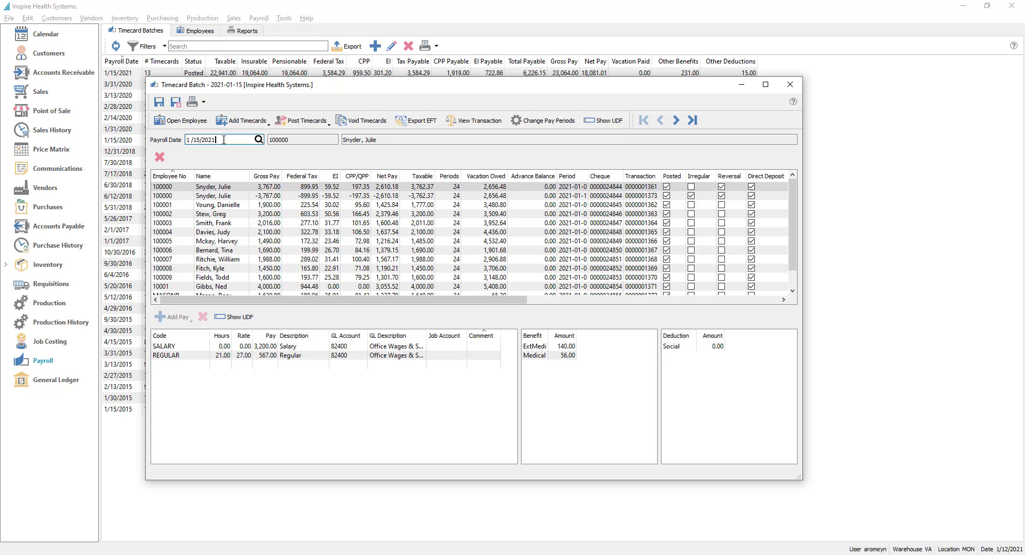
click(225, 187)
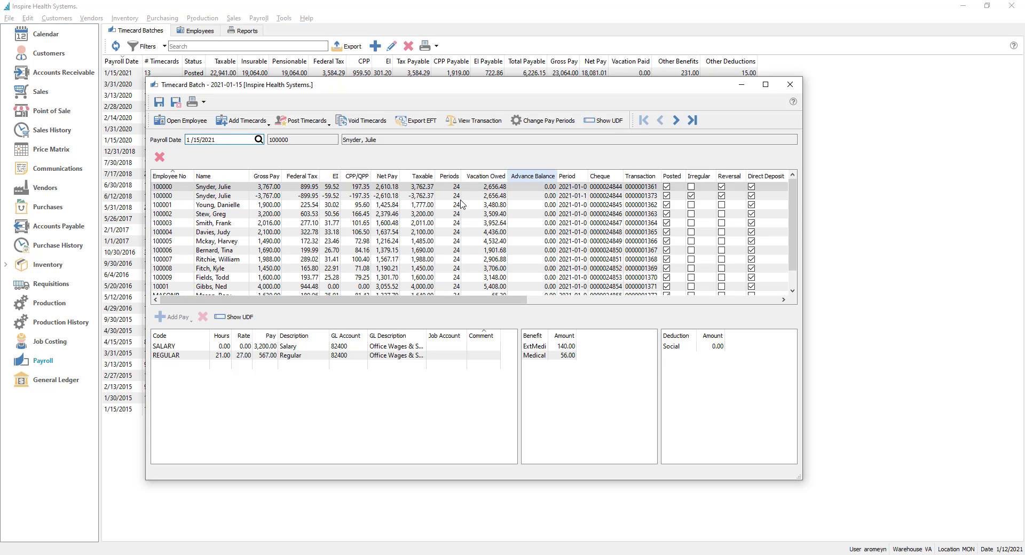
scroll(251, 202, down, 1)
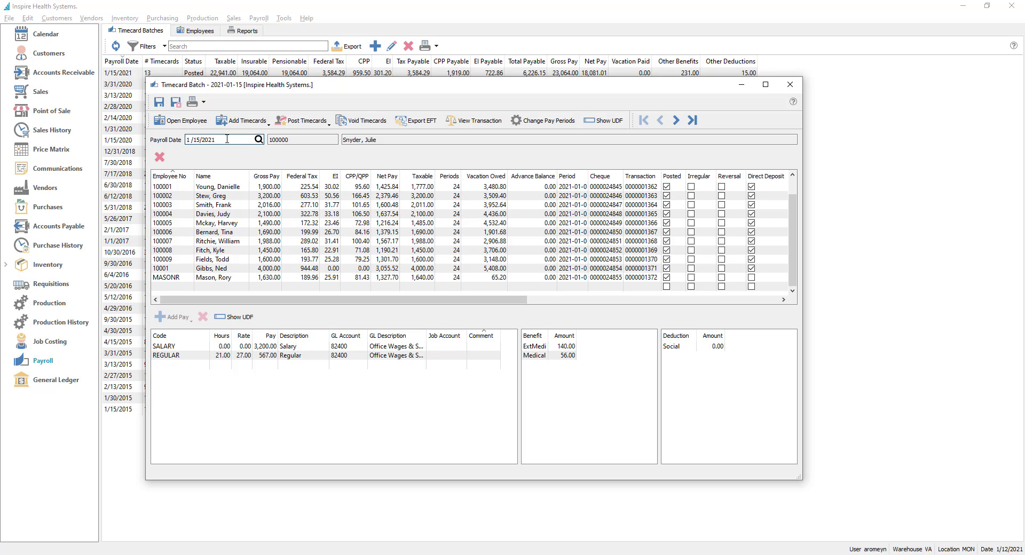
click(789, 87)
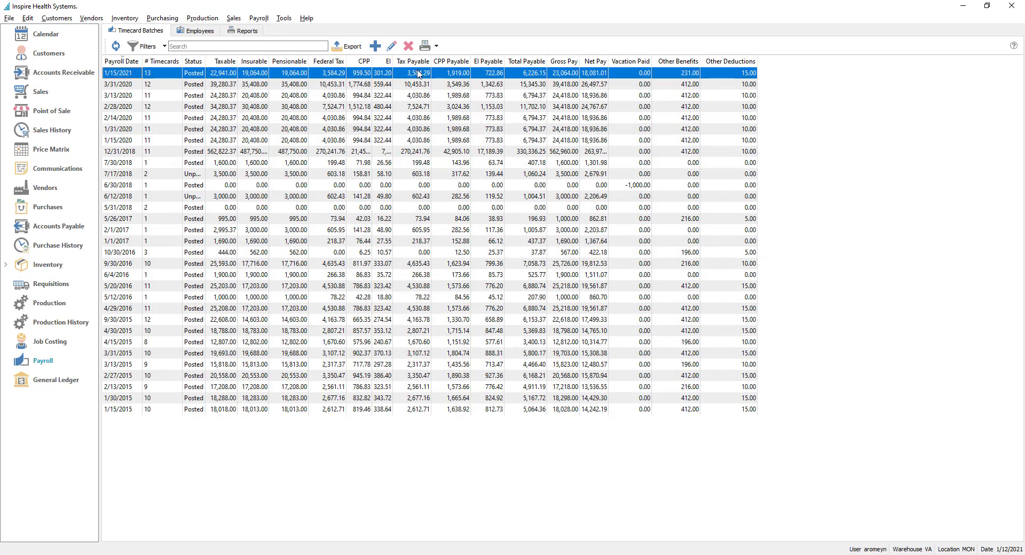
Create a new timecard batch with the payroll date 1/31/2021.
click(376, 47)
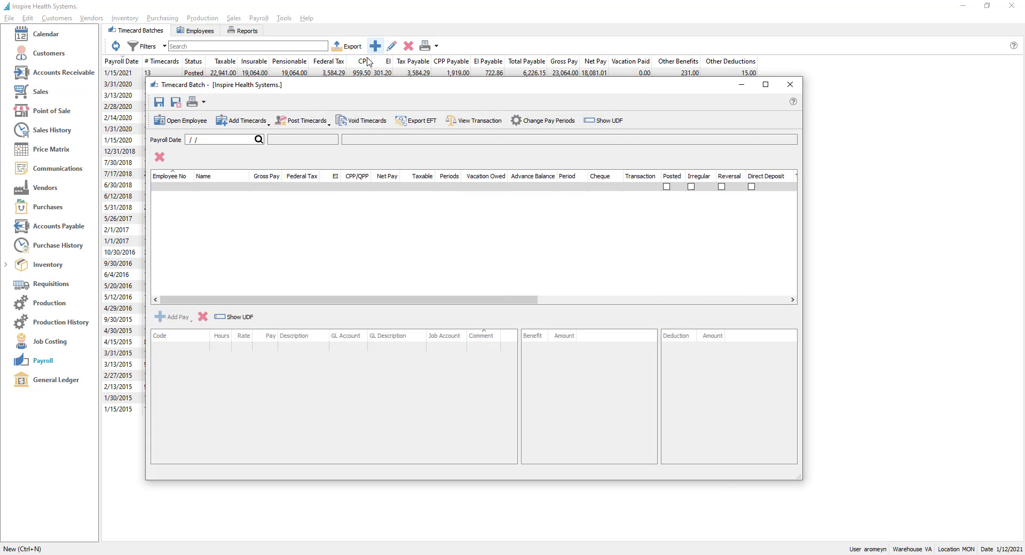
click(259, 139)
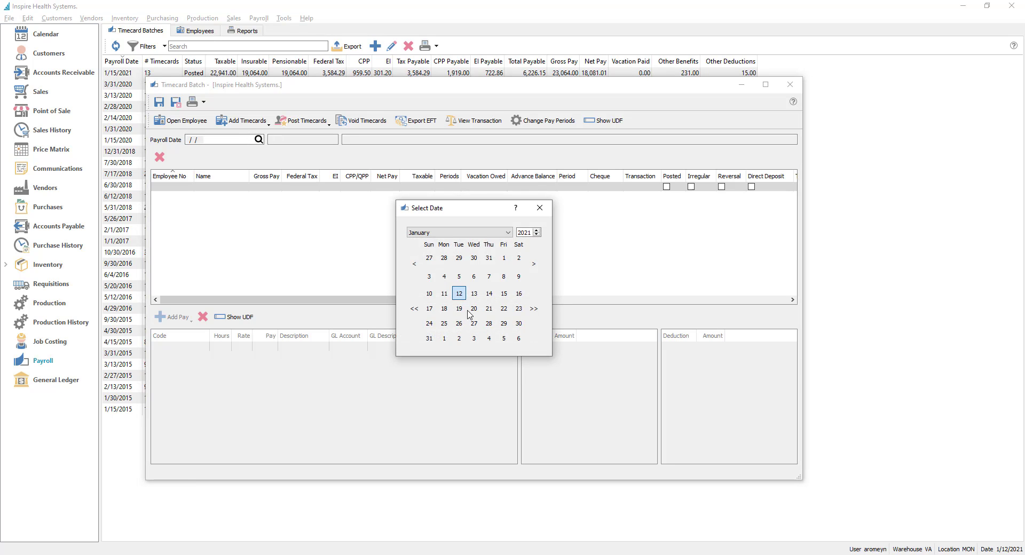
double_click(429, 338)
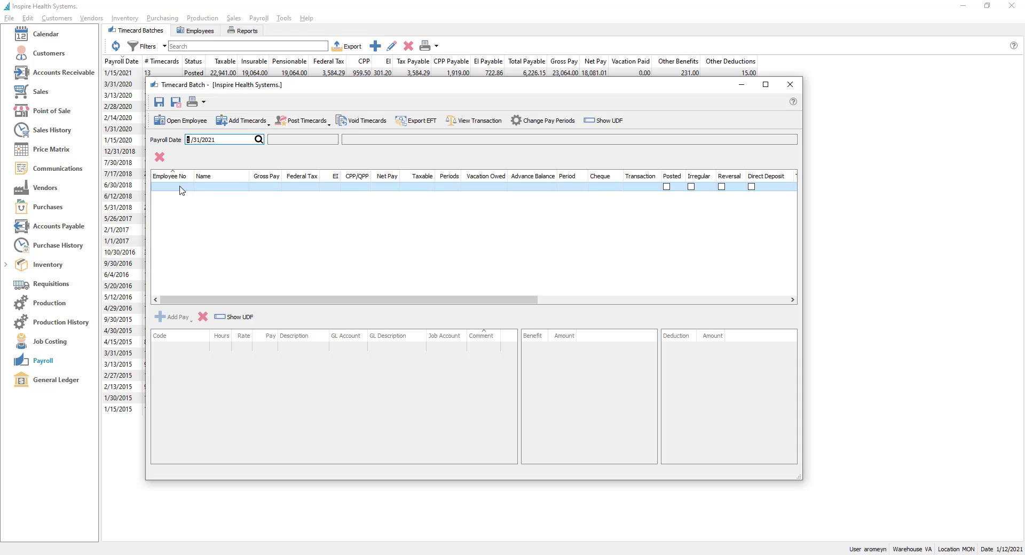
Add all timecards to the new batch and enlarge the timecard list to fit every employee.
click(269, 125)
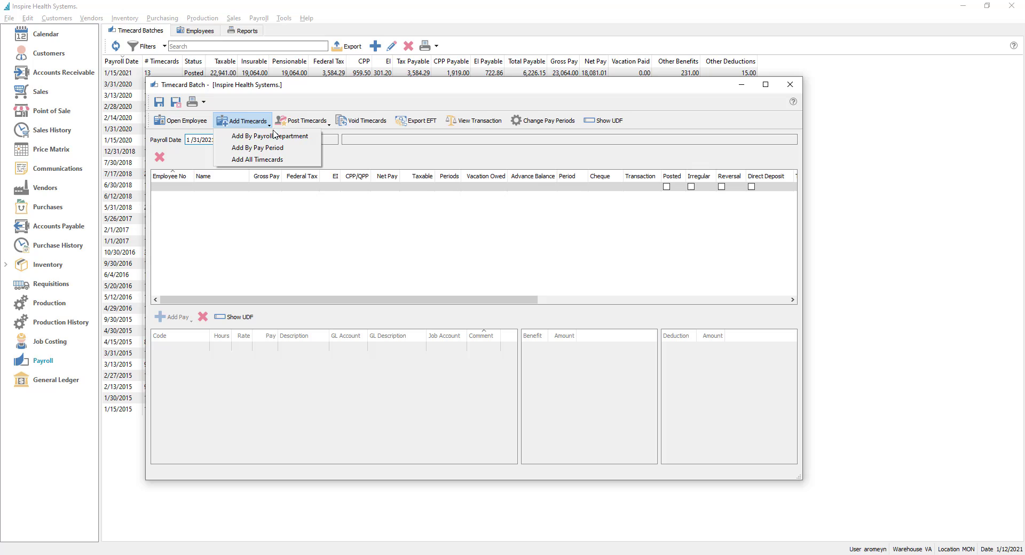
click(285, 160)
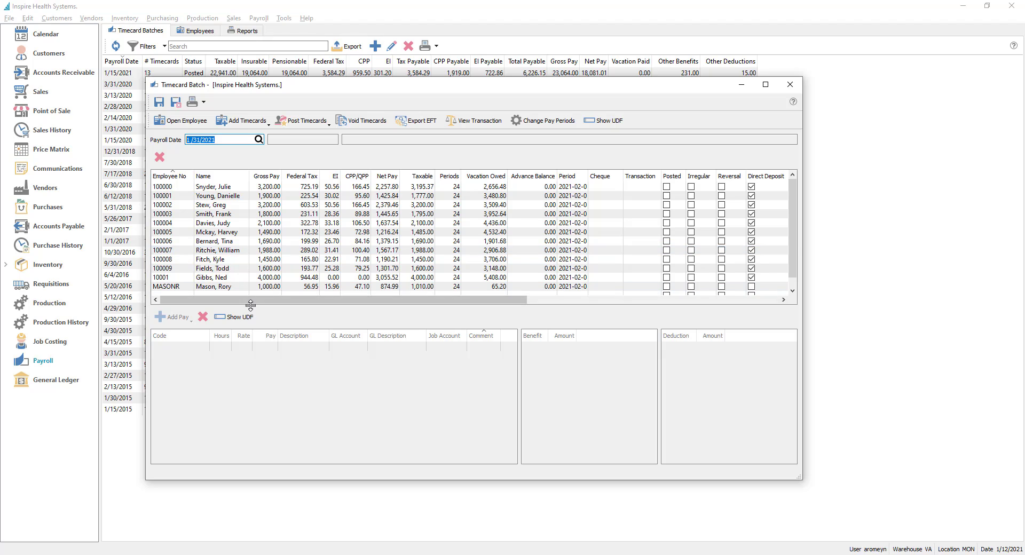
drag(249, 304, 254, 315)
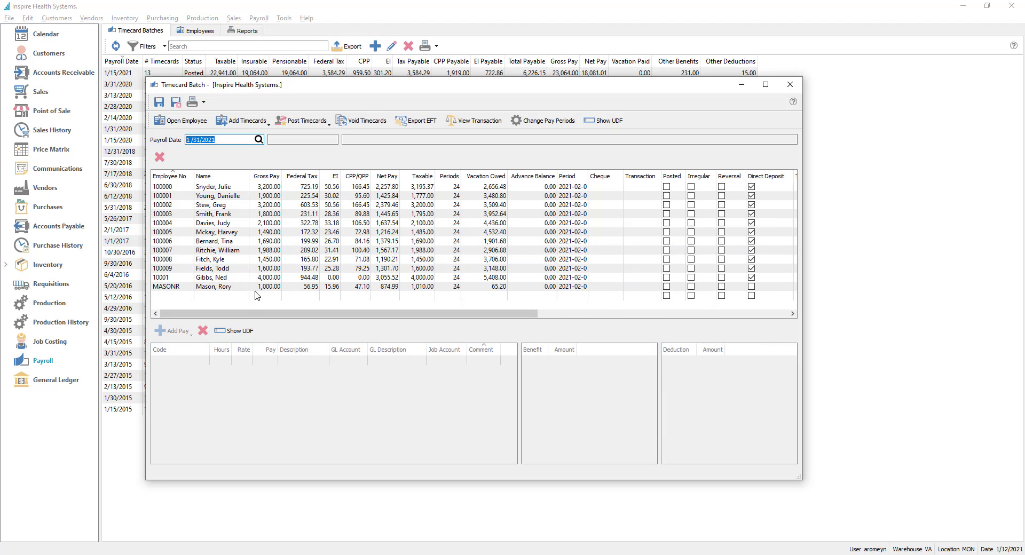
Compare the first and last employees' pay lines, then enter the hours on the first employee's REGULAR line.
click(184, 188)
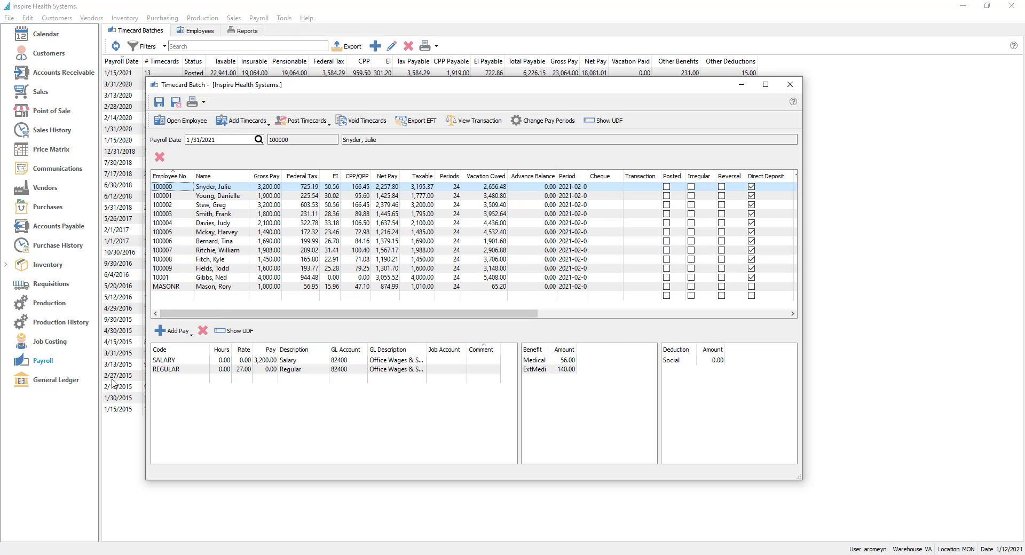
click(179, 288)
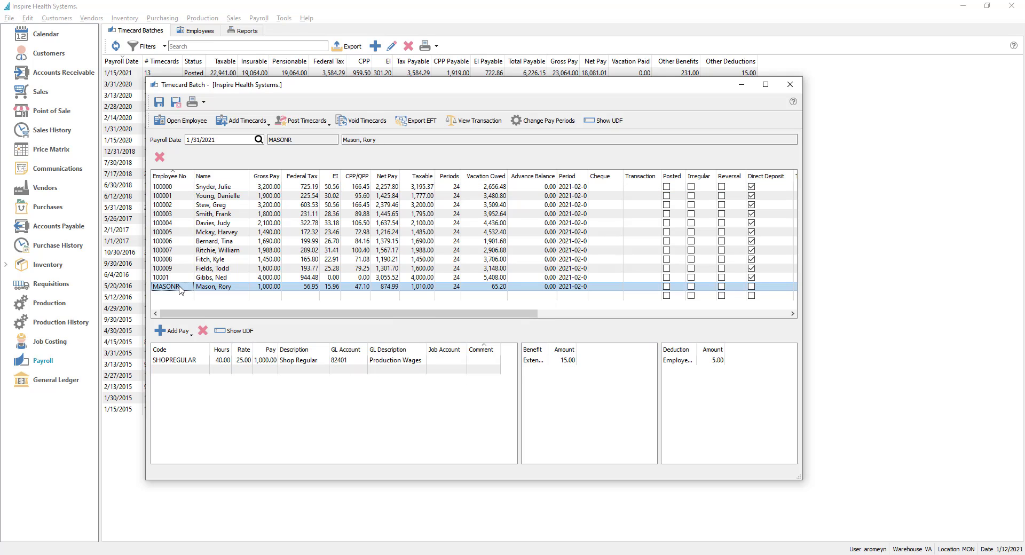
click(185, 188)
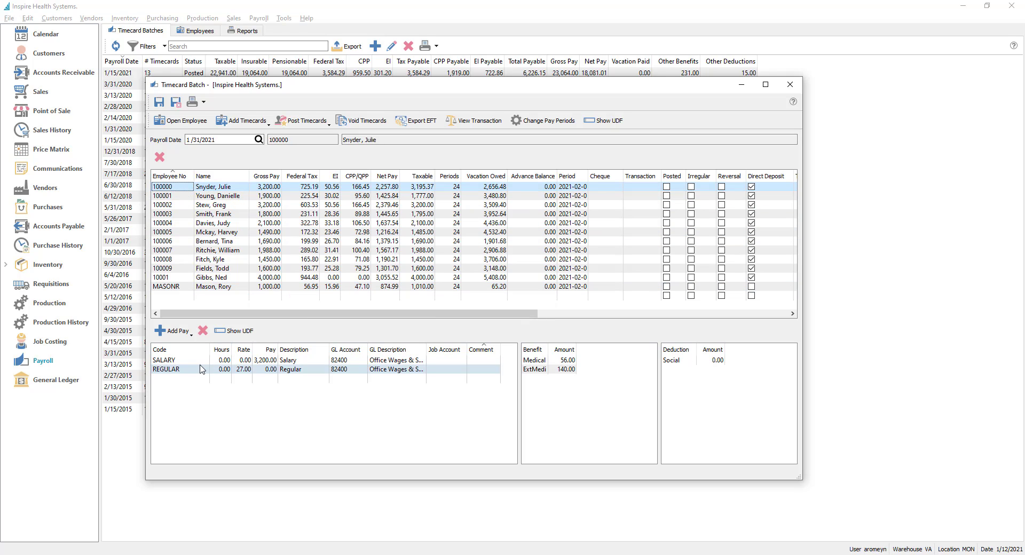
click(220, 371)
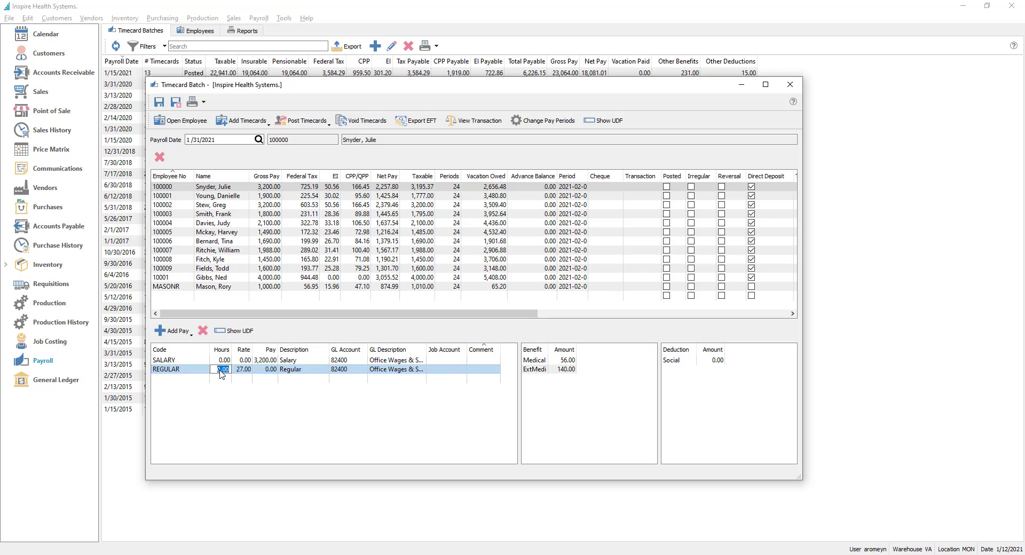
key(Return)
click(193, 196)
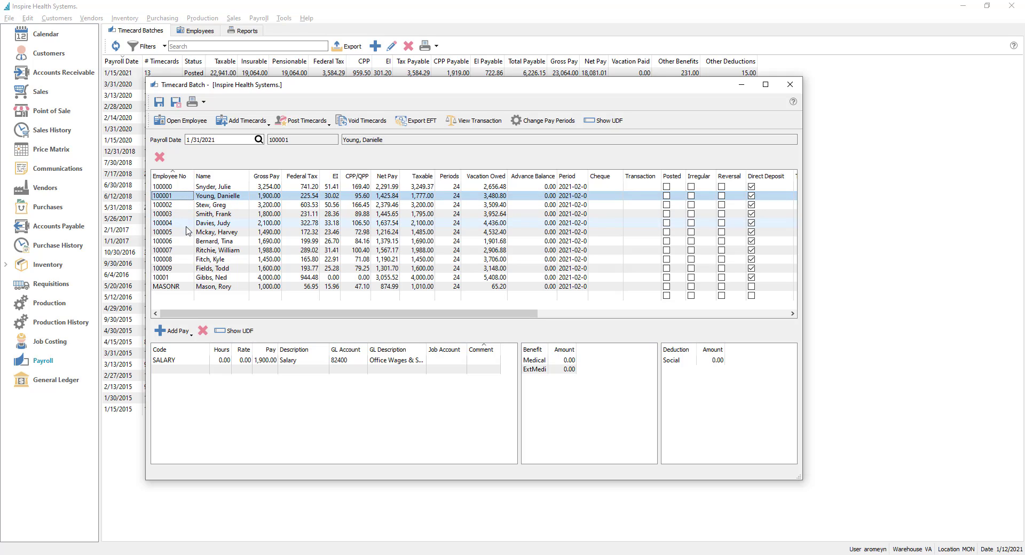
Add a Shop Overtime pay line with 2 hours to the last employee's timecard.
click(178, 288)
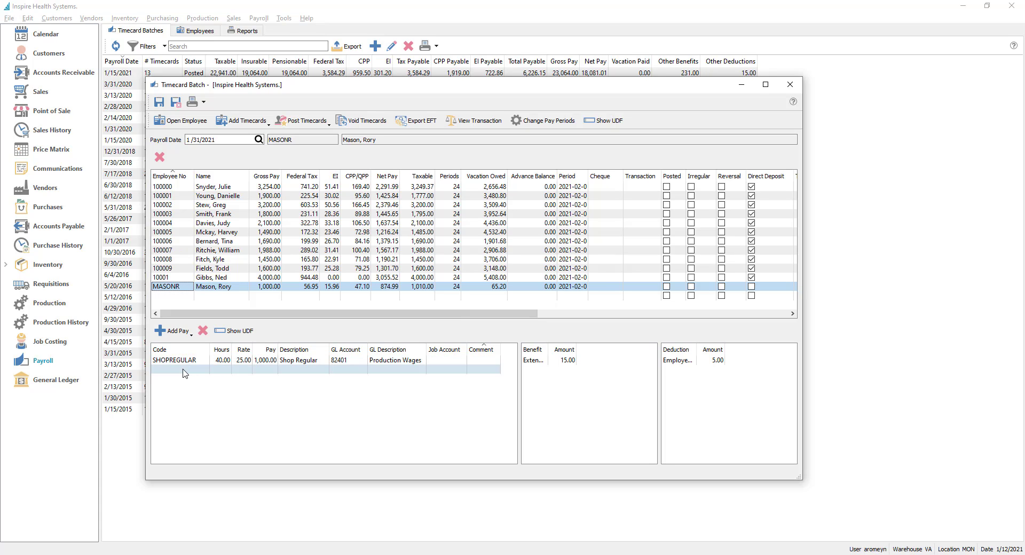
click(182, 369)
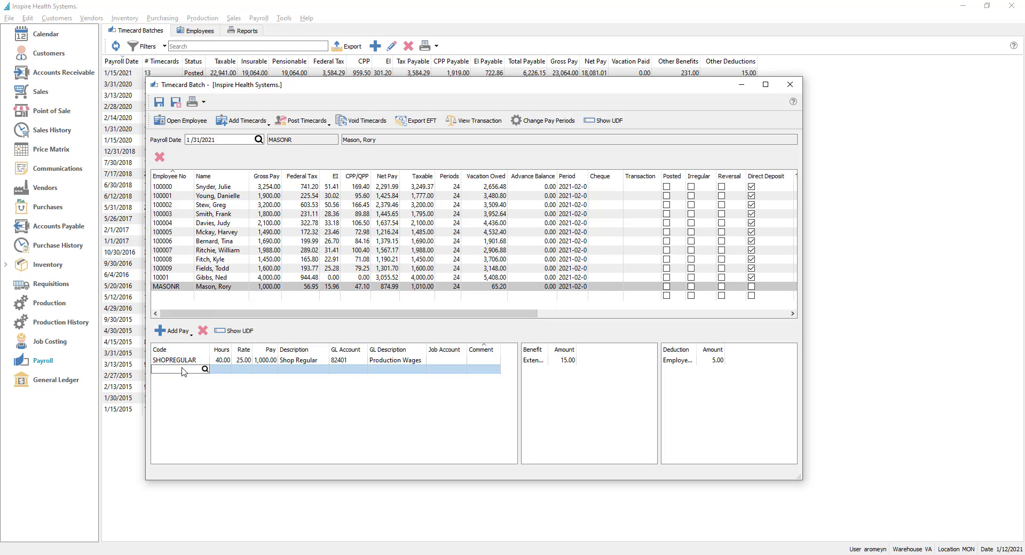
click(179, 332)
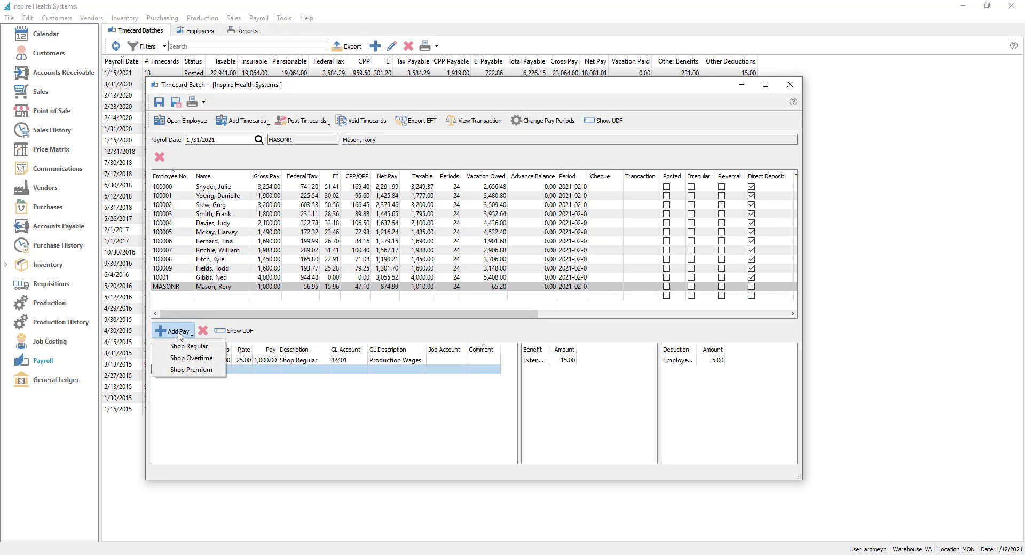
click(185, 361)
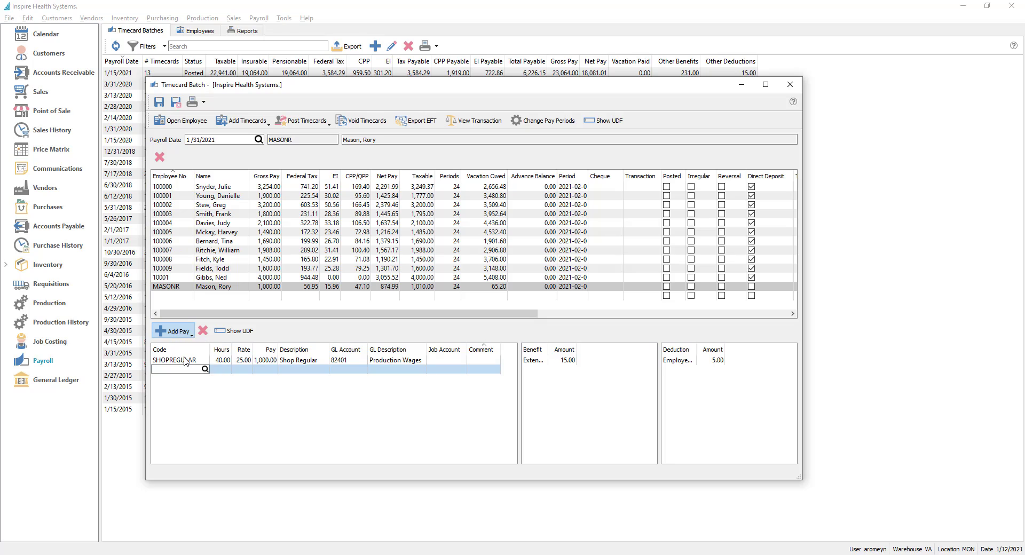
click(218, 371)
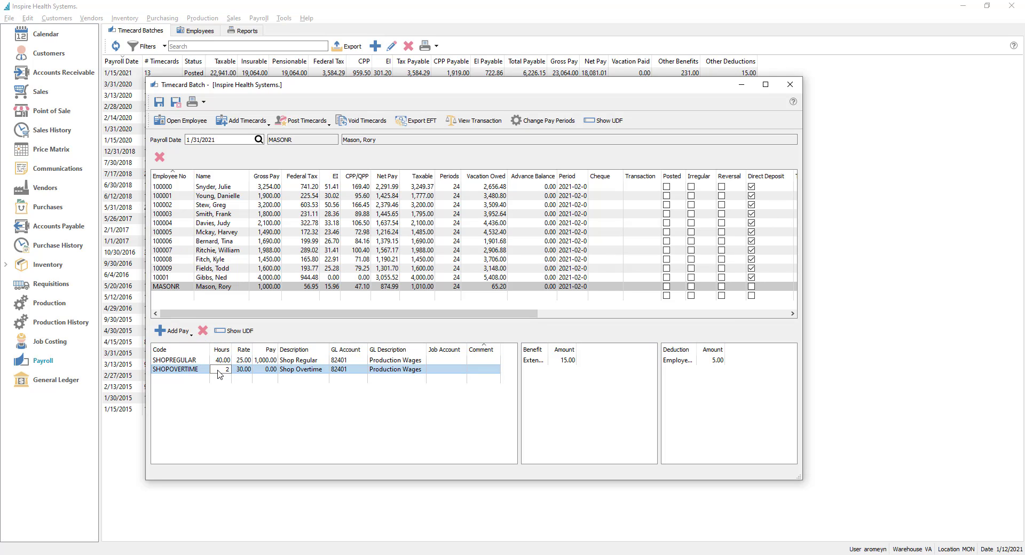
text(2)
key(Tab)
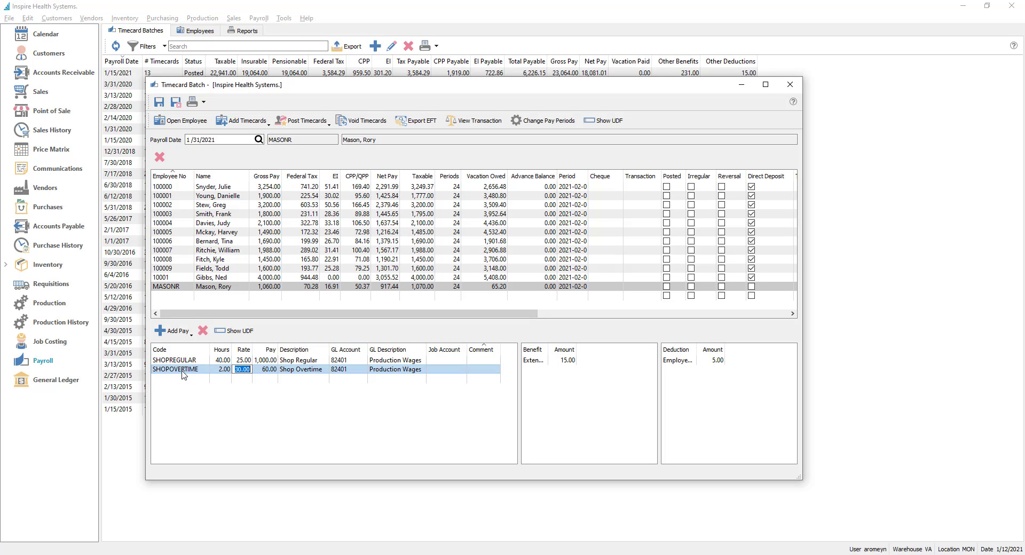
Add a COMMISSION pay line of 150.00 to the last employee's timecard using the timecard entry code lookup.
click(172, 332)
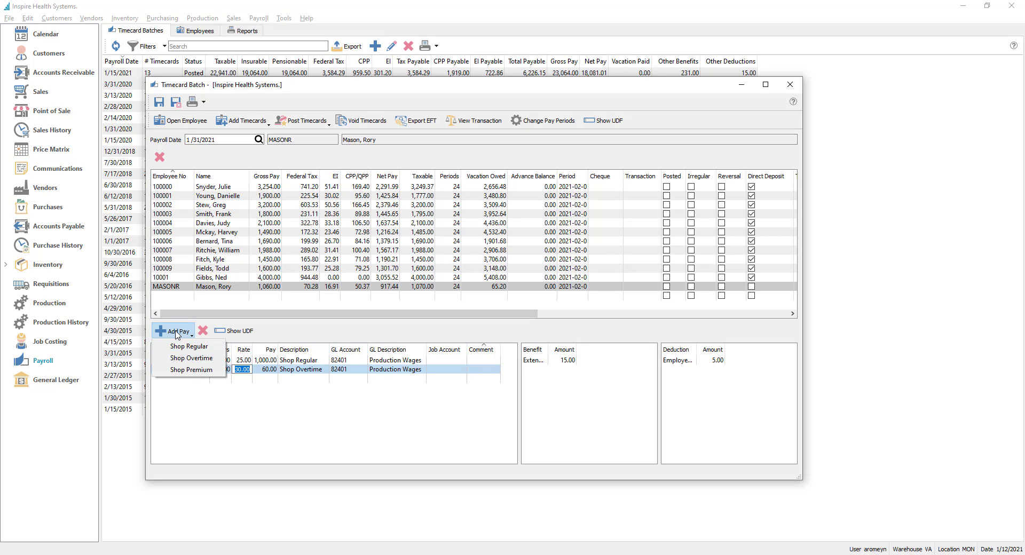
click(269, 333)
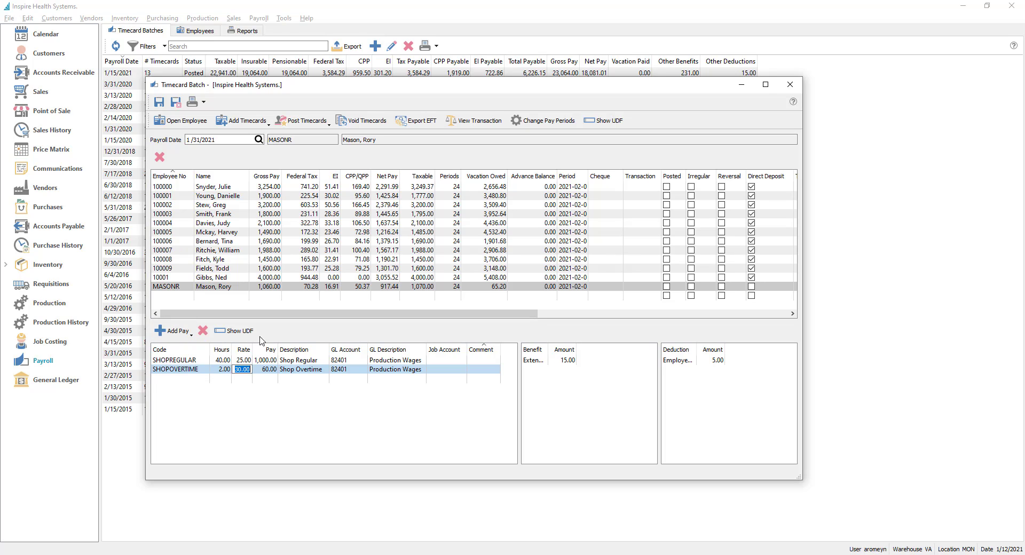
click(186, 378)
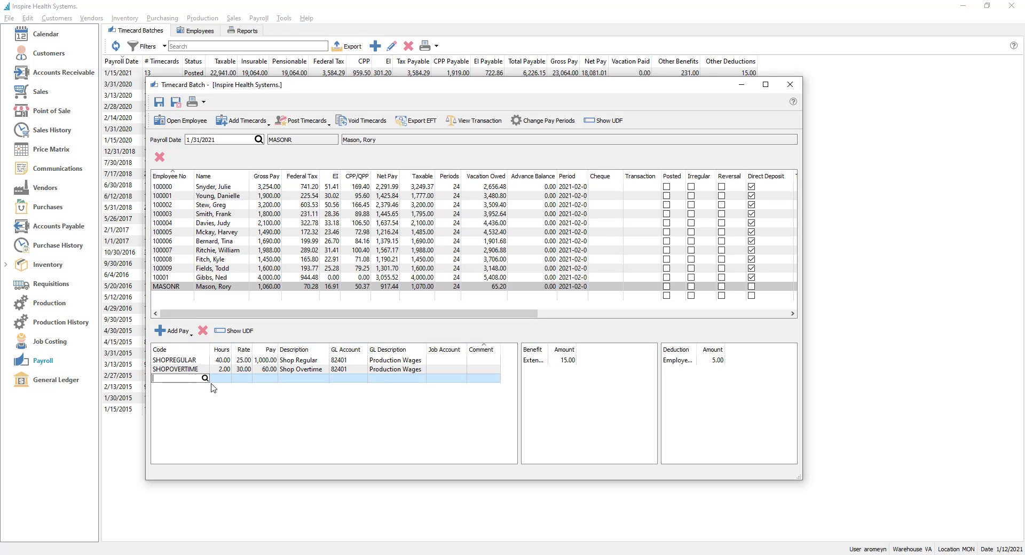
click(206, 378)
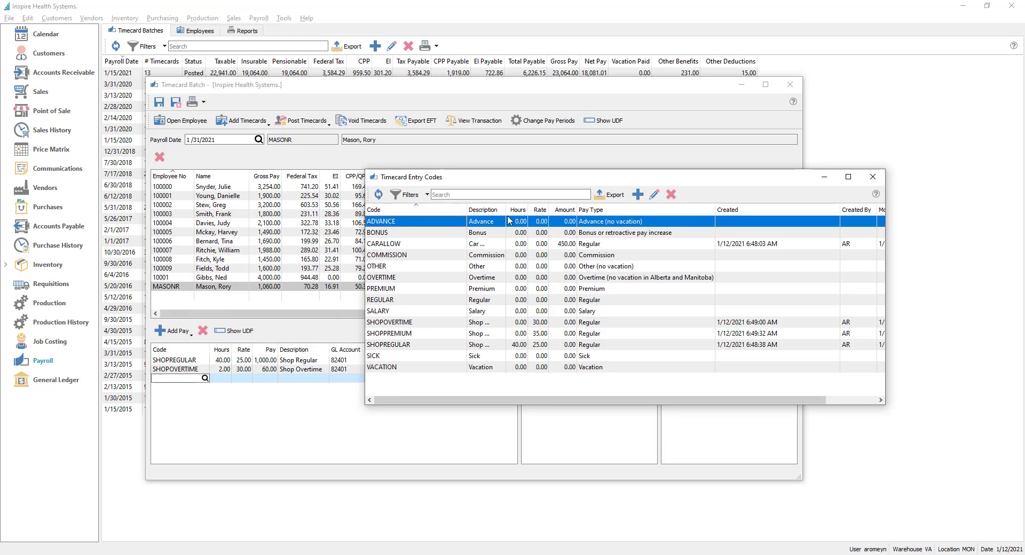
drag(507, 210, 537, 210)
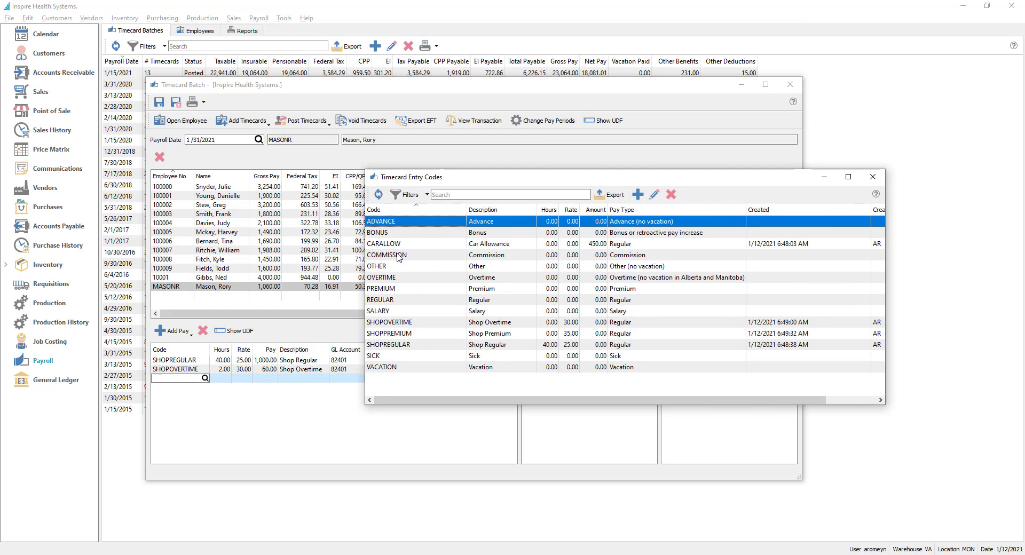
double_click(398, 256)
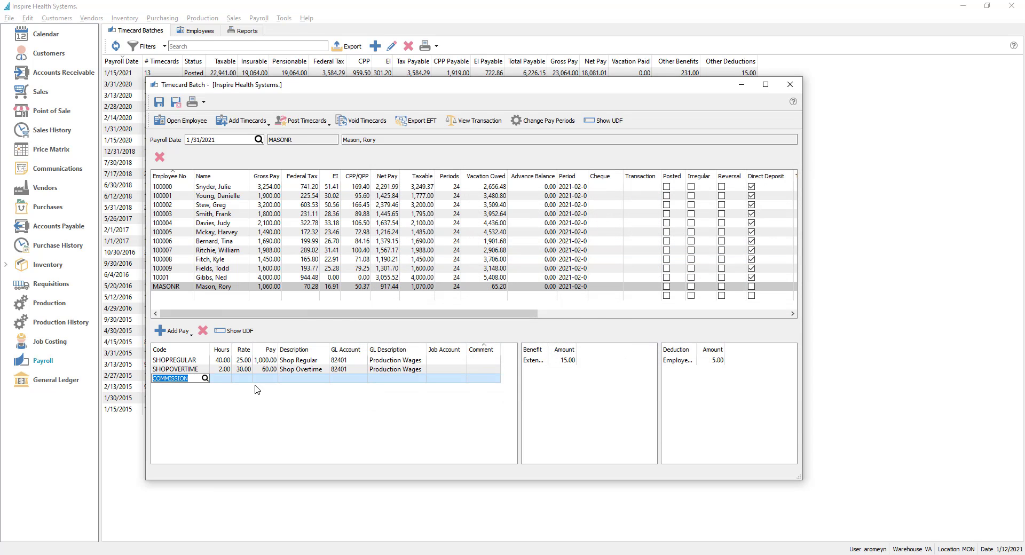
click(221, 378)
click(244, 378)
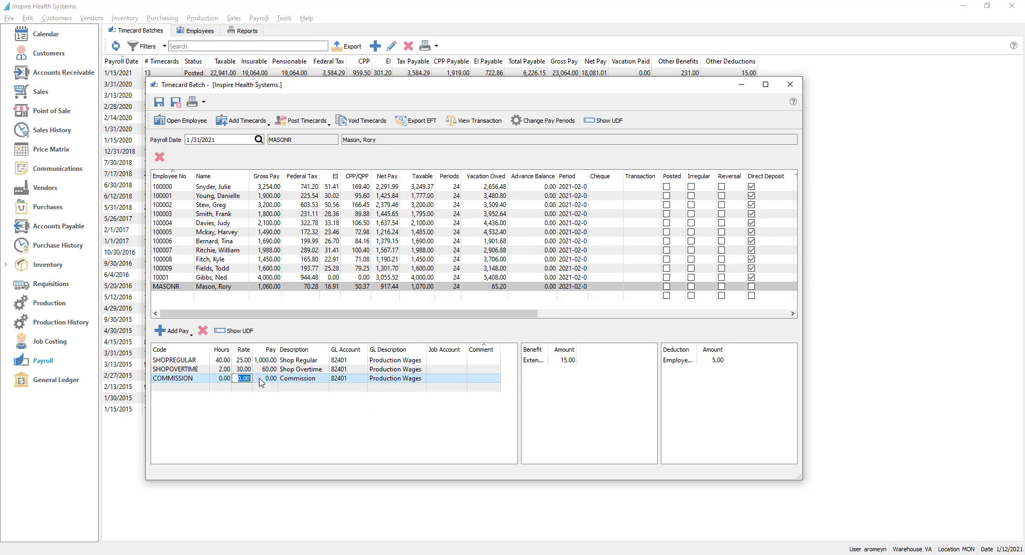
click(259, 379)
text(150)
key(Tab)
click(351, 410)
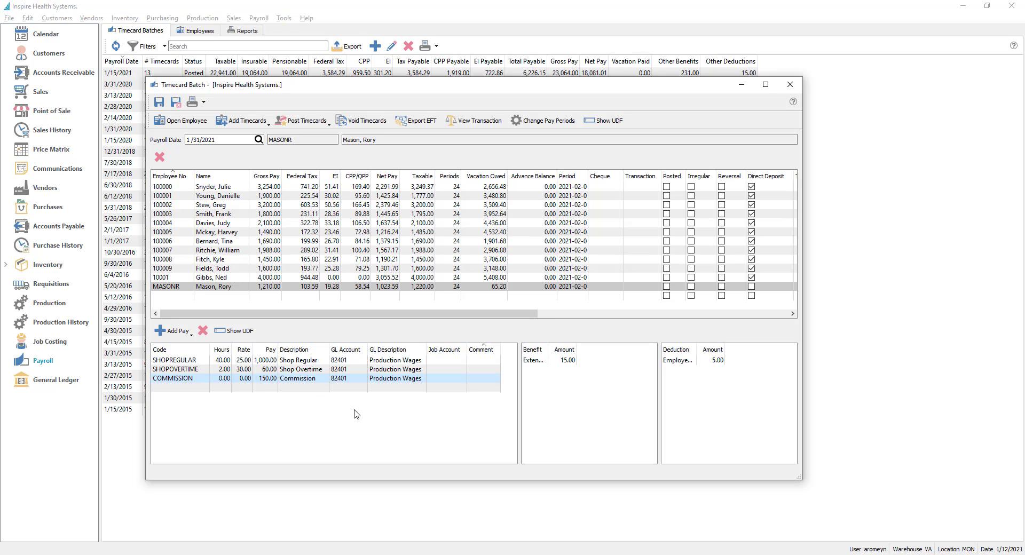
Widen the Benefit and Deduction columns and review the last employee's benefit, deduction and timecard totals.
click(195, 363)
drag(546, 347, 586, 343)
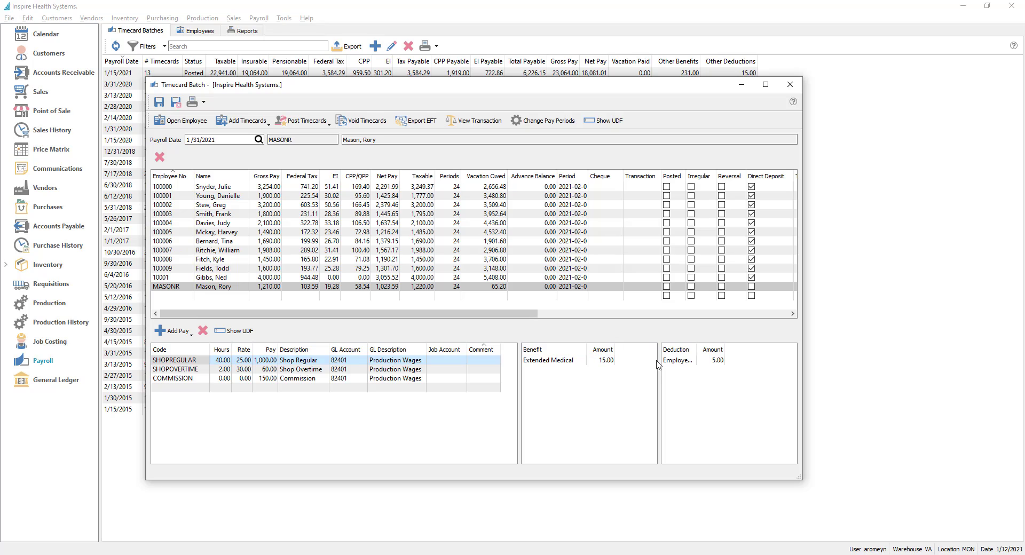
drag(697, 348, 722, 348)
click(689, 362)
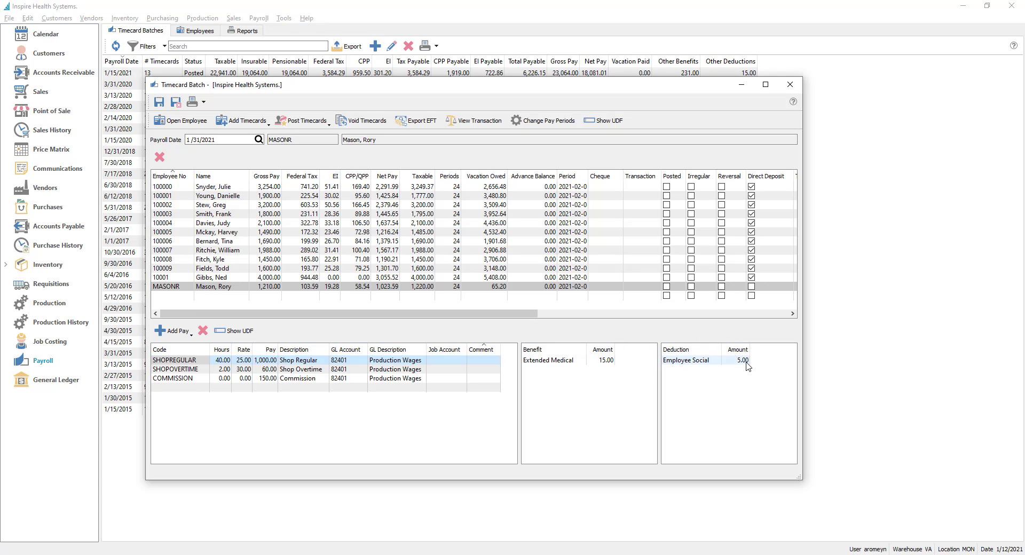
click(728, 369)
click(251, 288)
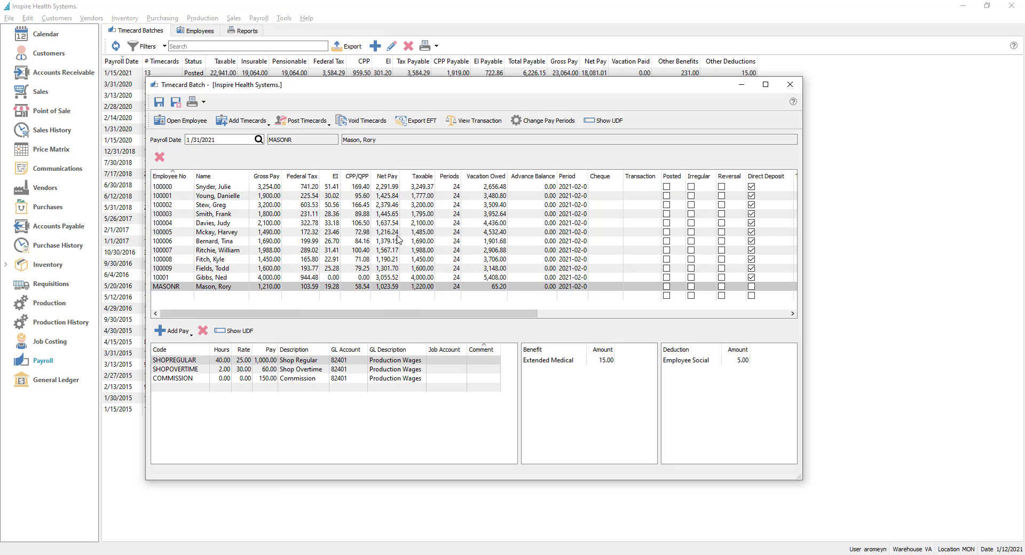
Set the pay on the last employee's COMMISSION line to 500.00.
click(221, 372)
click(184, 386)
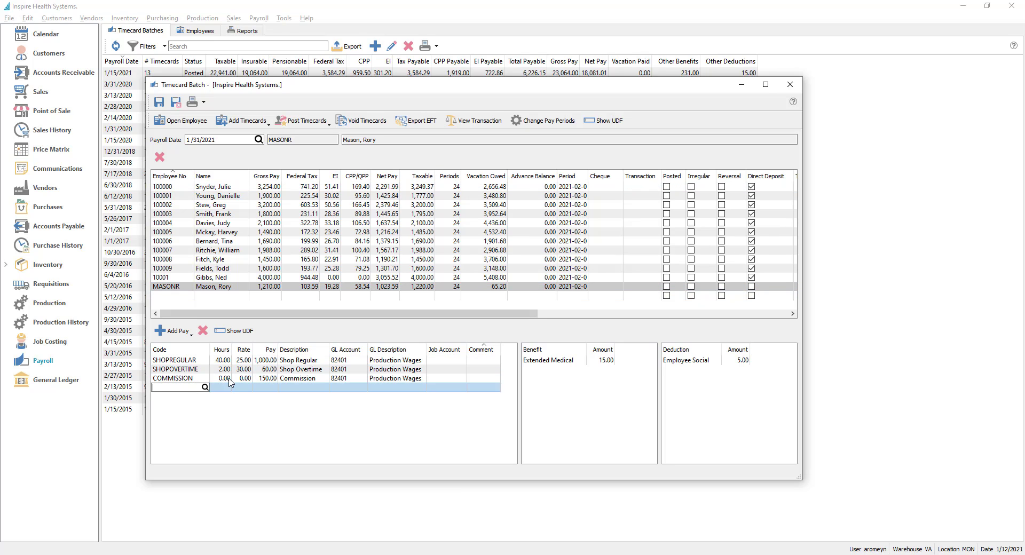
click(221, 379)
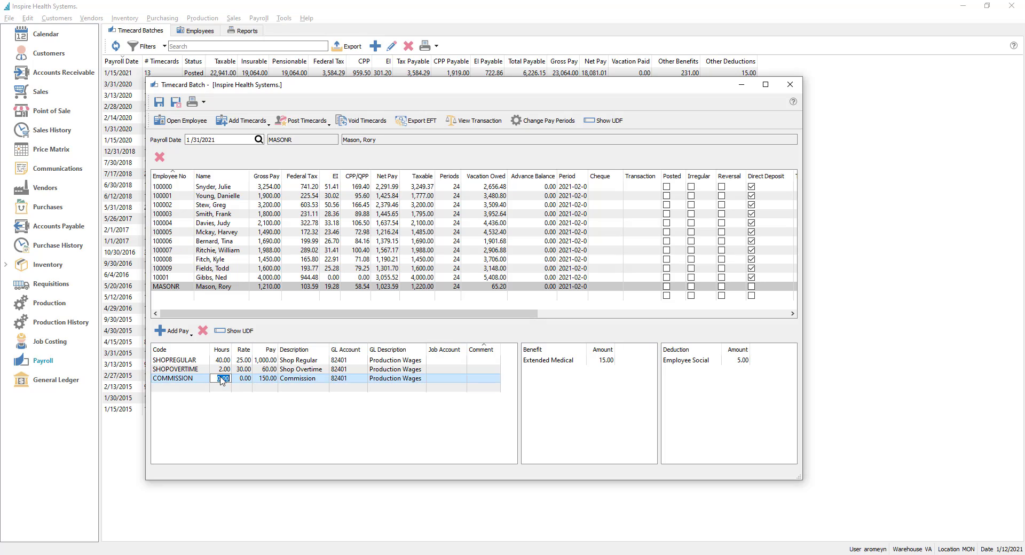
click(264, 379)
text(5)
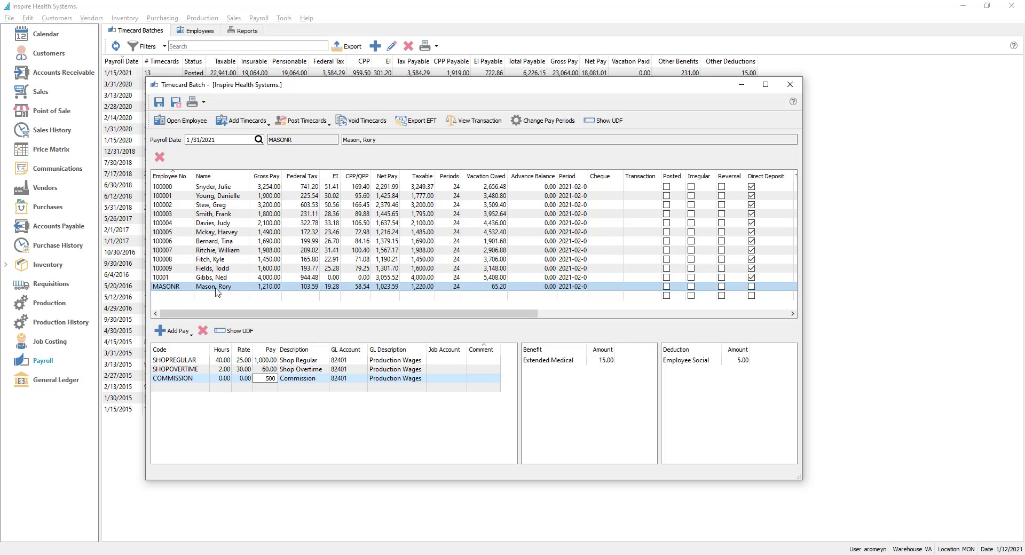
key(Tab)
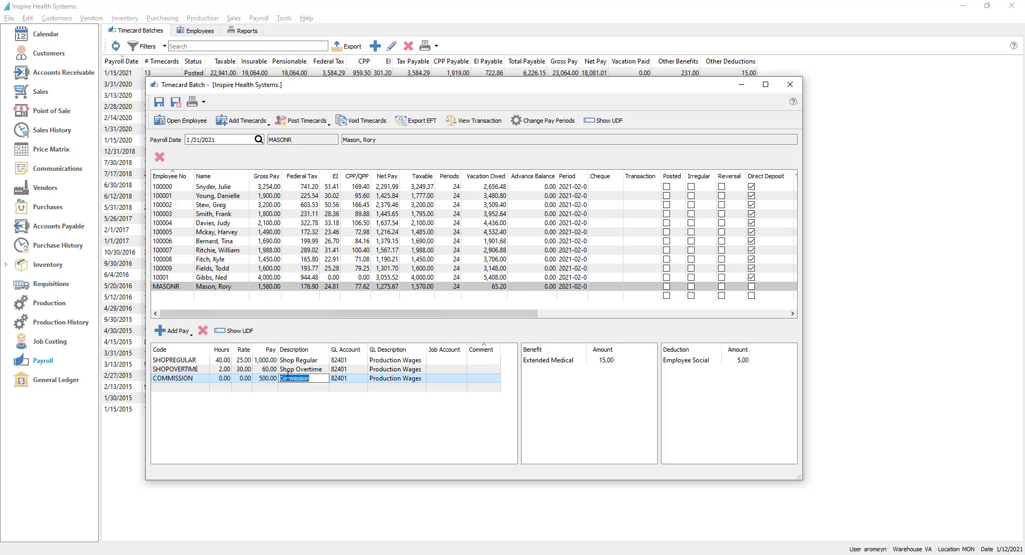
click(170, 388)
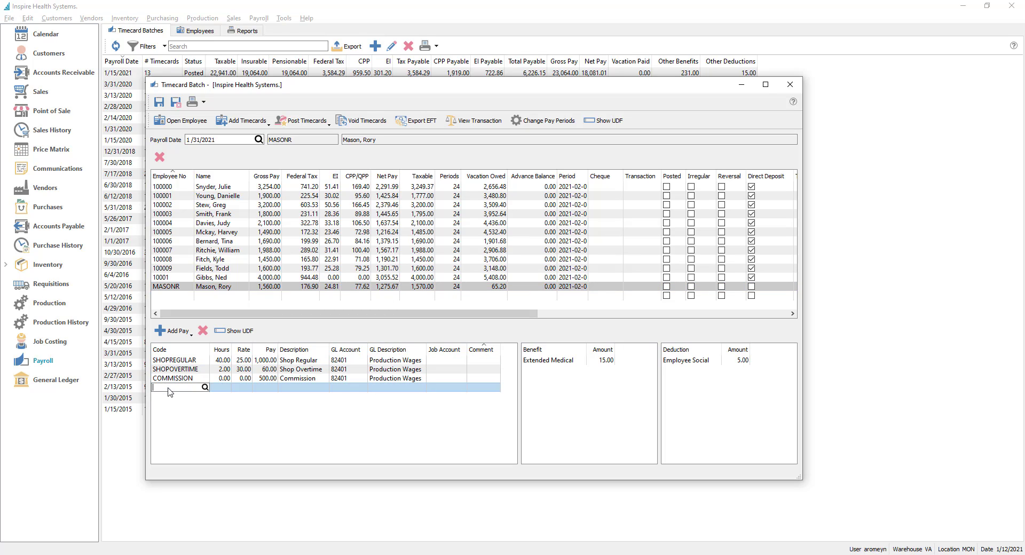
Examine the last employee's timecard values, from federal tax, EI and CPP/QPP through union dues, vacation paid, other benefits and other deductions.
click(302, 286)
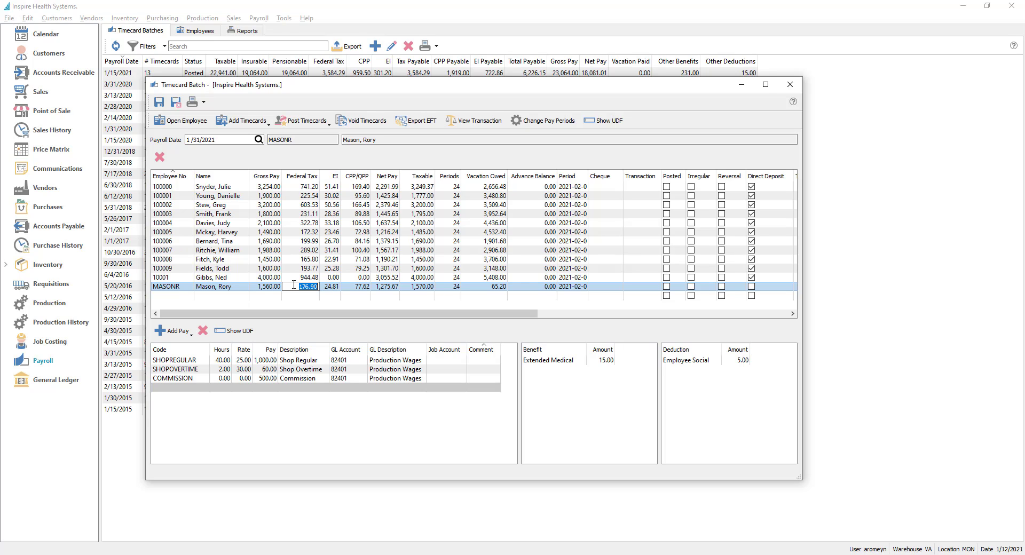
click(334, 289)
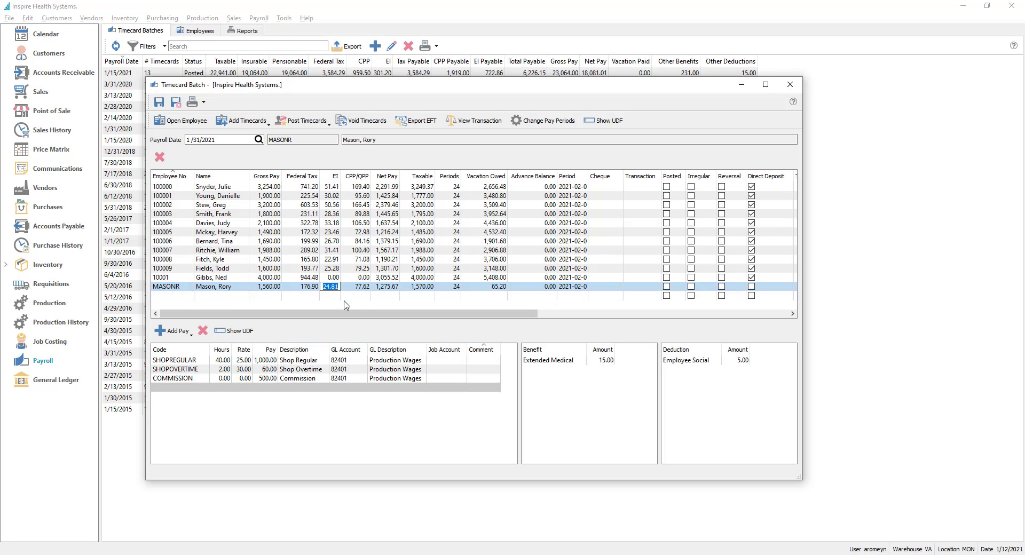
click(358, 288)
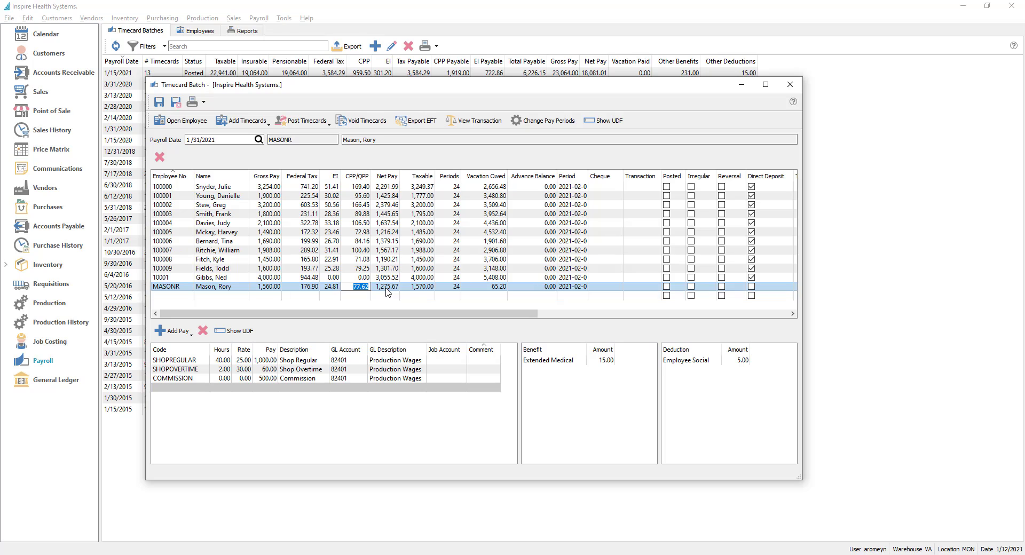
click(416, 289)
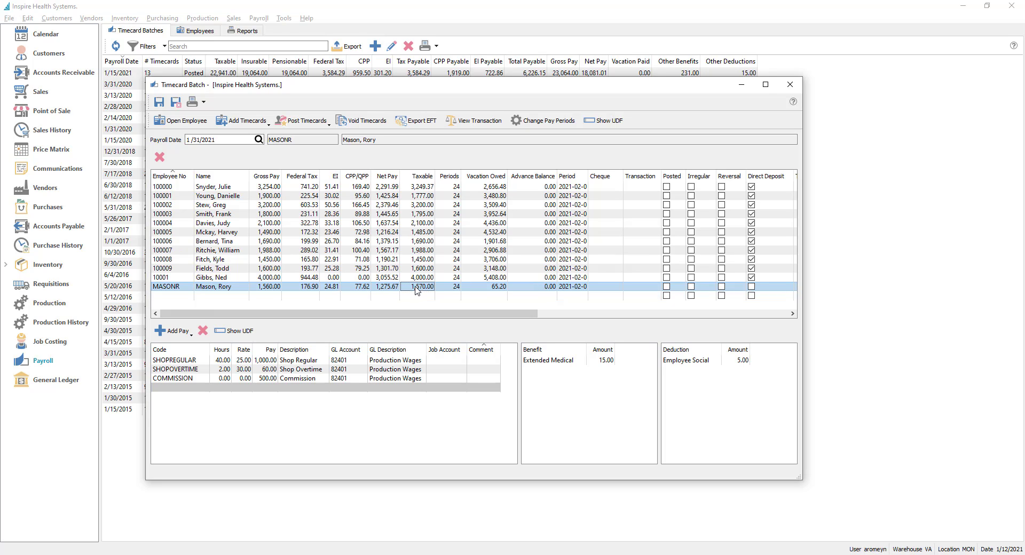
click(499, 289)
click(553, 289)
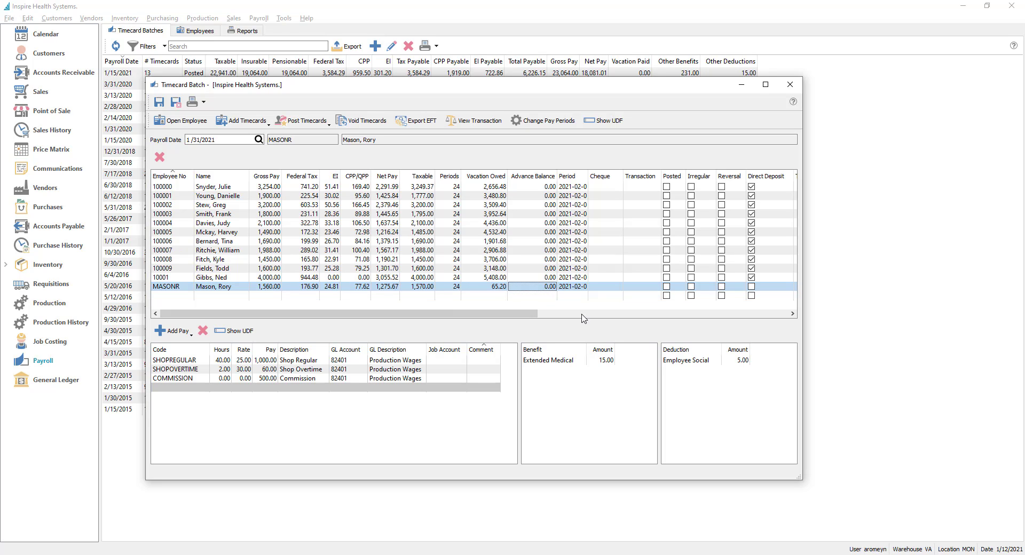
drag(536, 315, 785, 315)
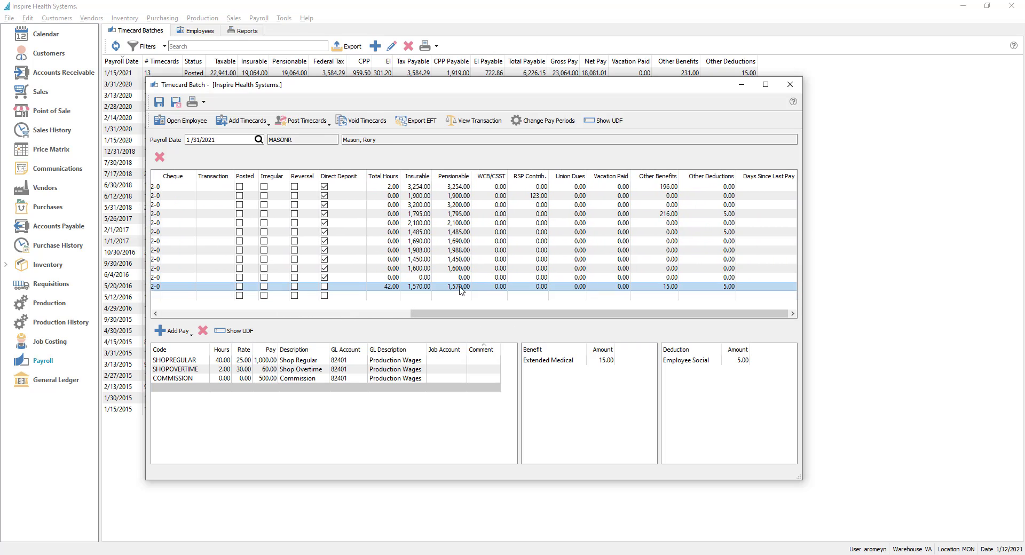
click(495, 288)
click(540, 287)
click(579, 288)
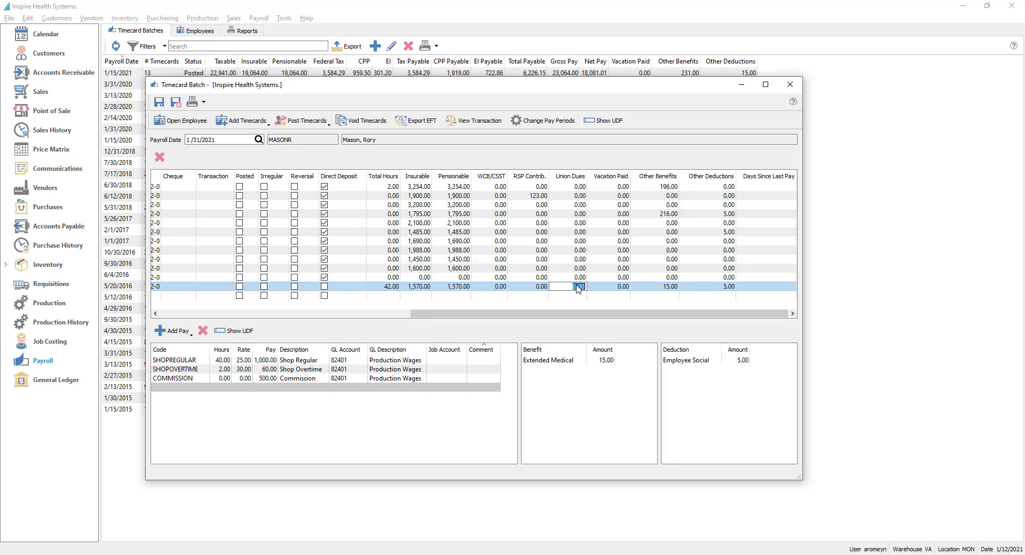
click(613, 288)
click(668, 287)
click(716, 289)
drag(699, 316, 428, 316)
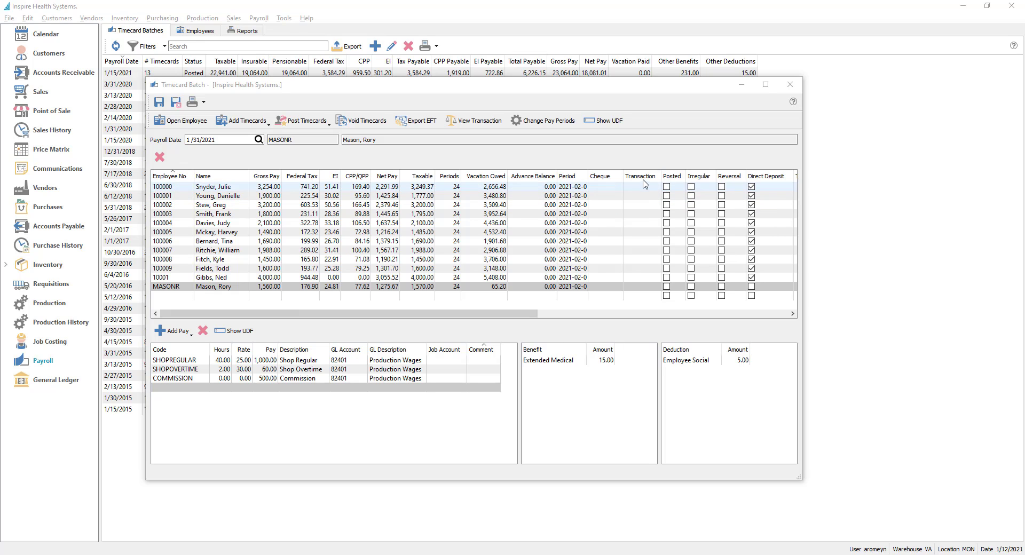
Review the timecards' direct deposit, hours and contribution columns, and compare the last employee's other benefits and deductions with the itemized benefit and deduction lines.
drag(532, 319, 584, 320)
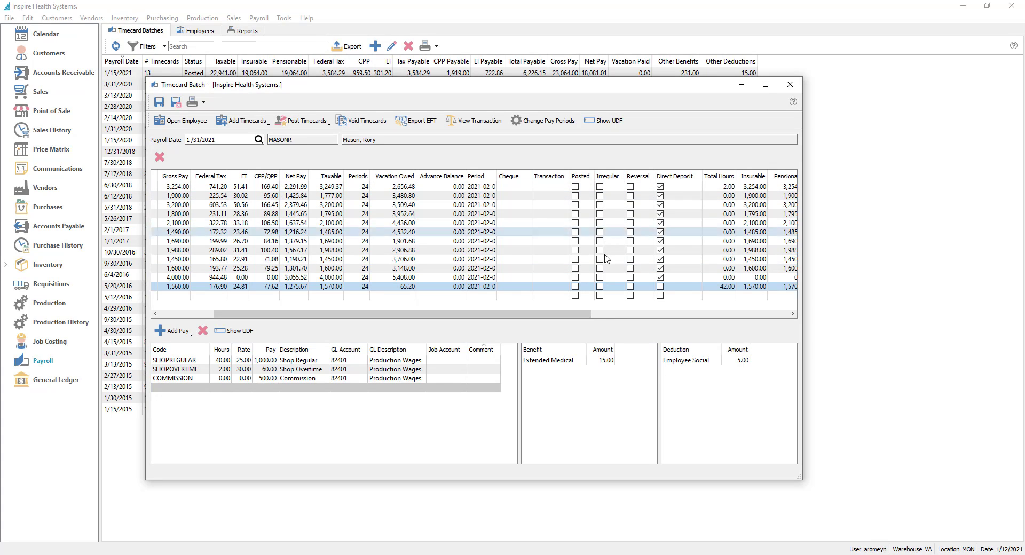
drag(583, 315, 613, 315)
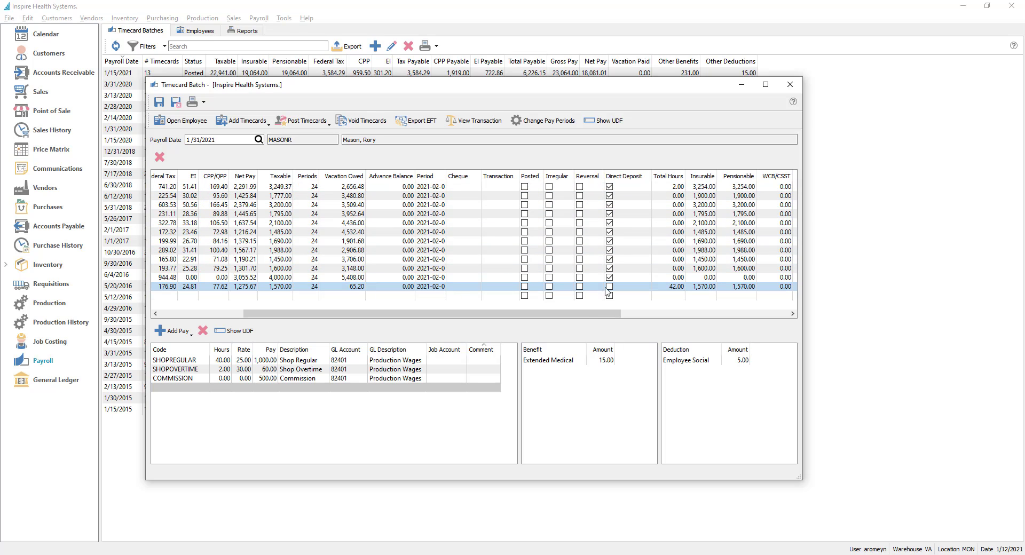
drag(596, 316, 680, 316)
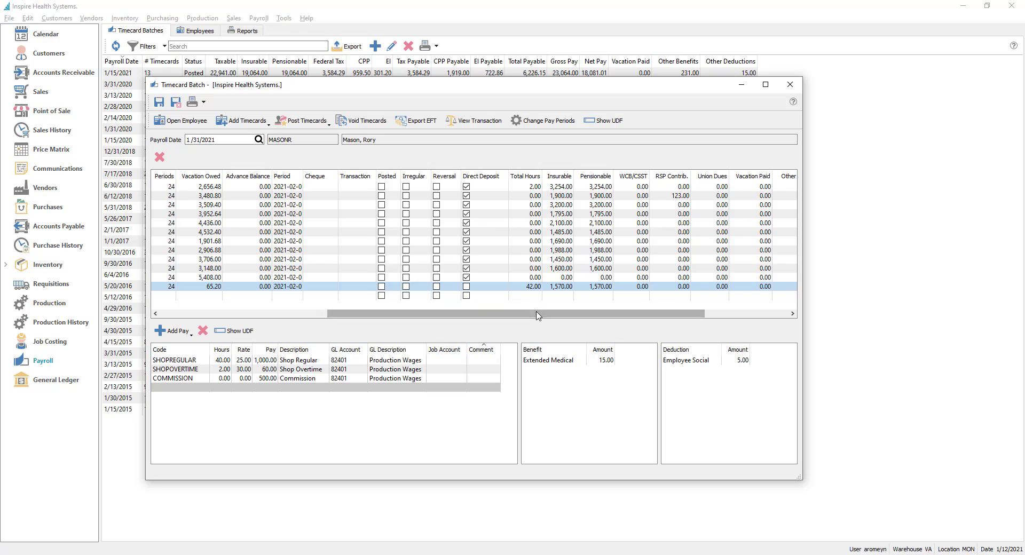
drag(541, 315, 591, 315)
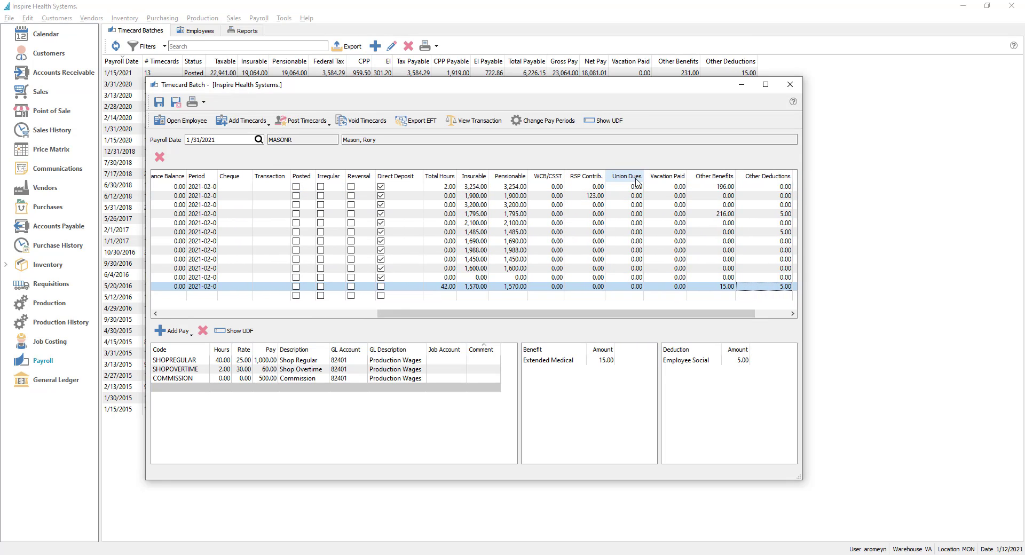
drag(634, 318, 671, 318)
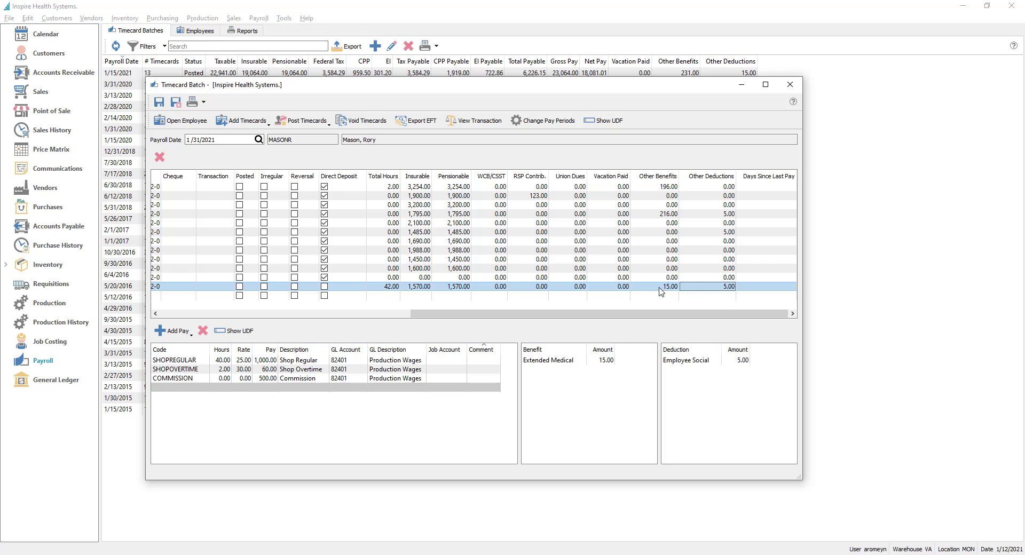
click(566, 364)
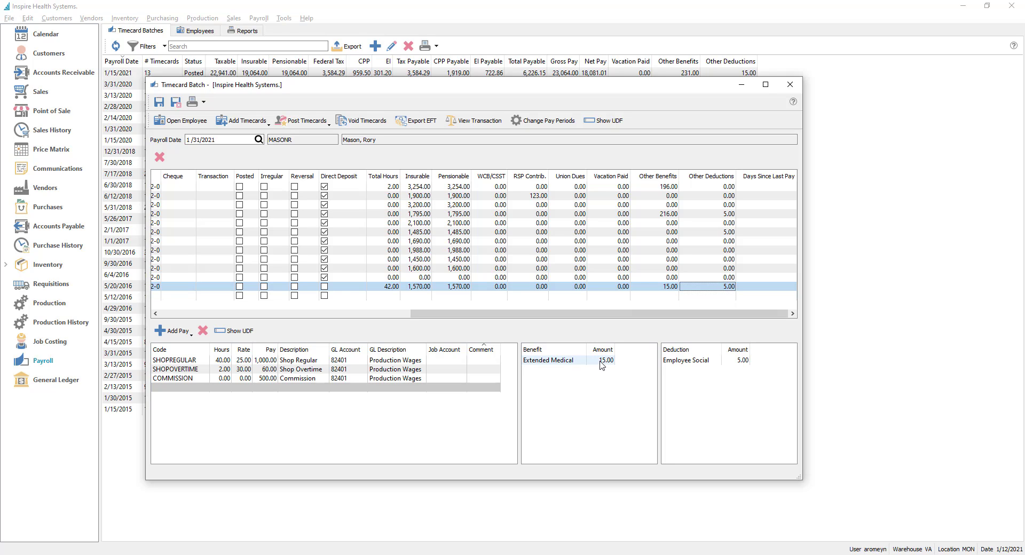
click(746, 365)
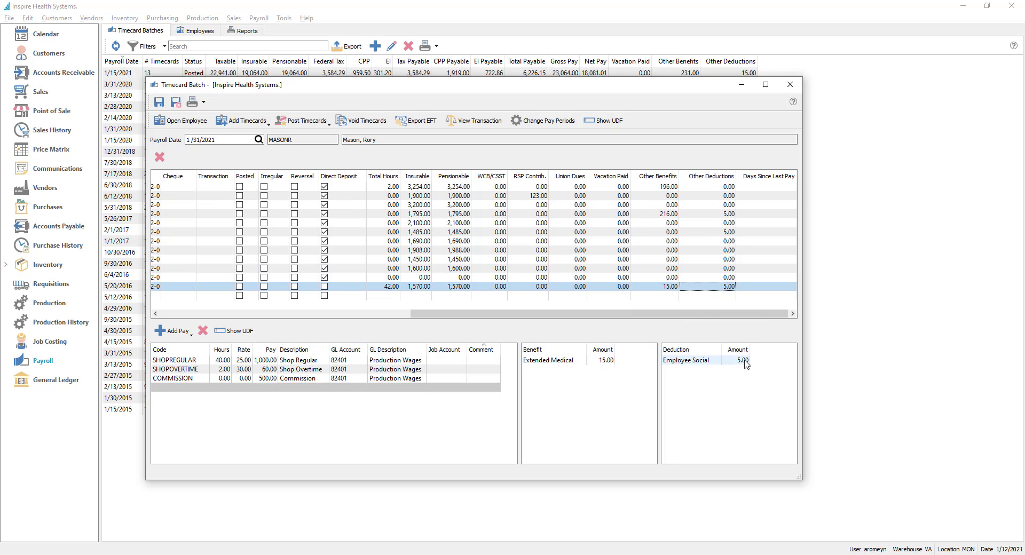
drag(574, 314, 253, 300)
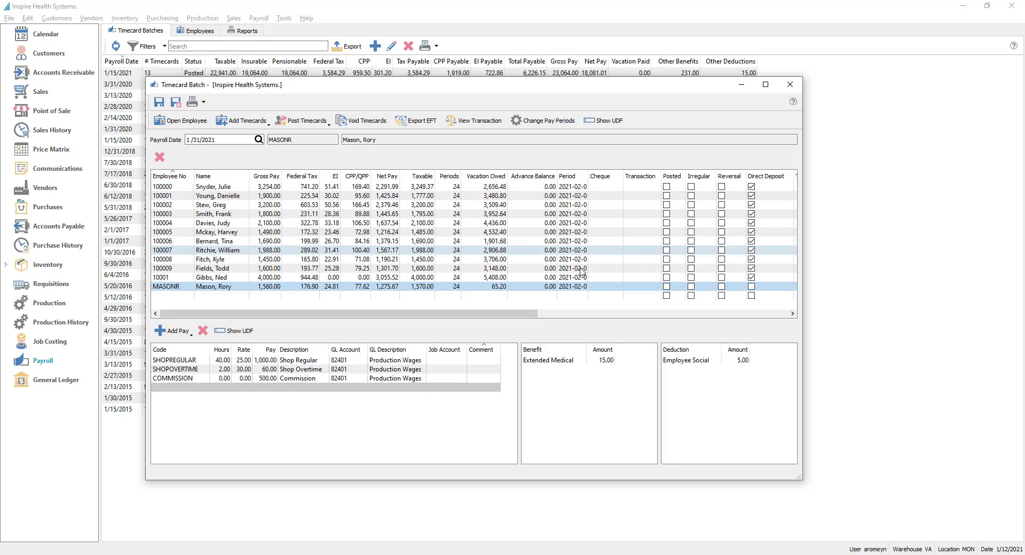
Widen the Period column slightly, then view the Change Pay Periods options and the timecard's user-defined fields, cancelling both.
drag(588, 177, 597, 177)
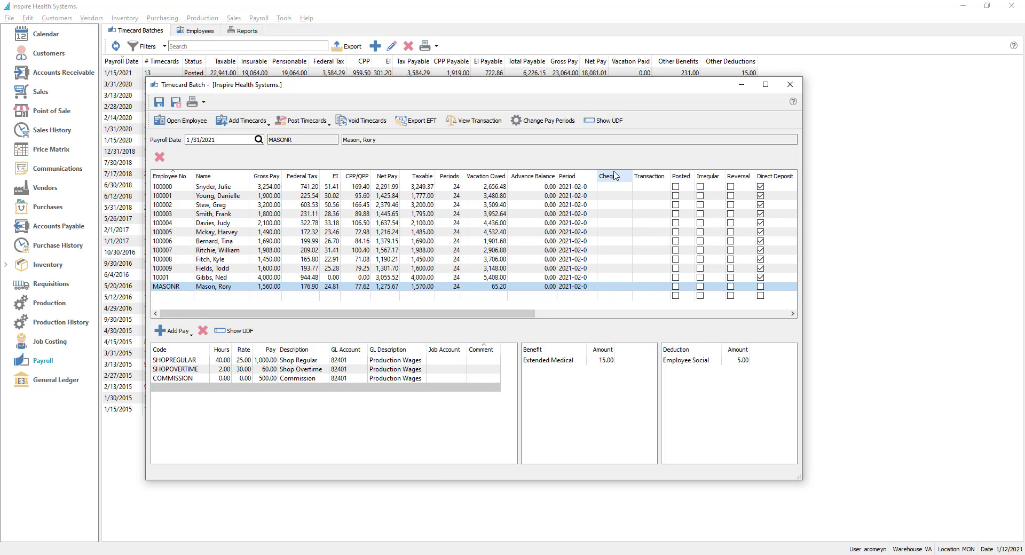
click(552, 122)
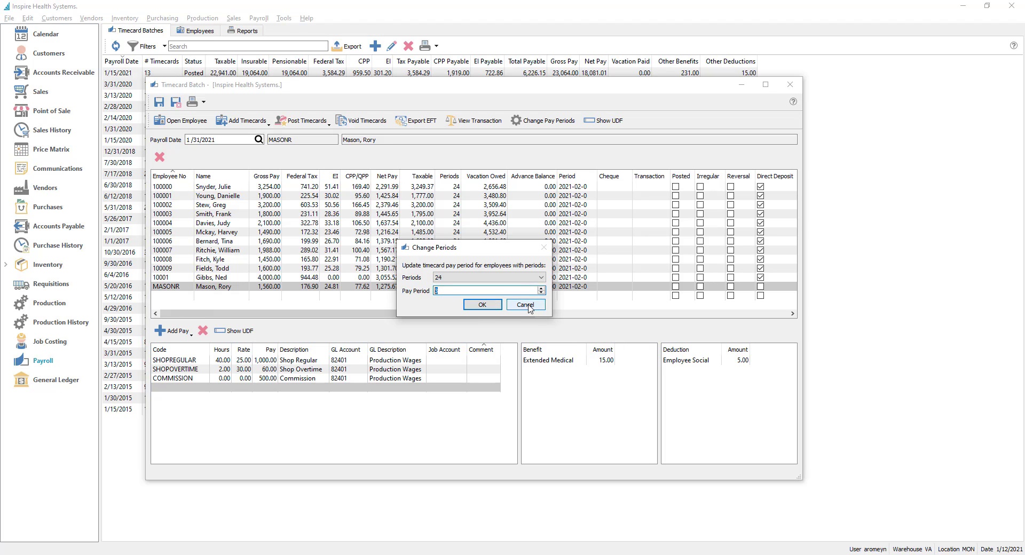
click(526, 305)
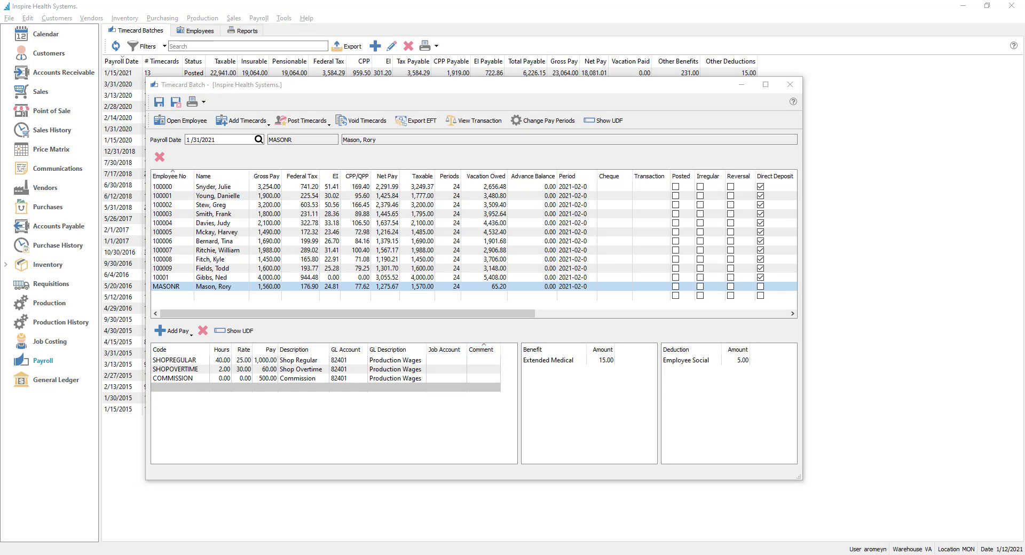
click(605, 121)
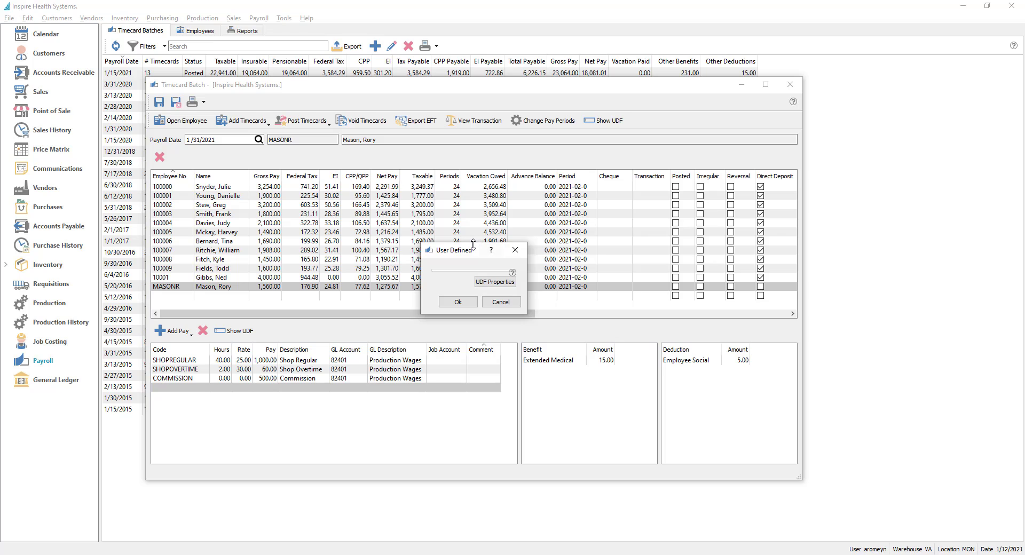
click(500, 302)
Open the UDF structure from the SHOPREGULAR pay line's user-defined fields and check the Timeoff page label, keeping it as Timeoff.
click(197, 361)
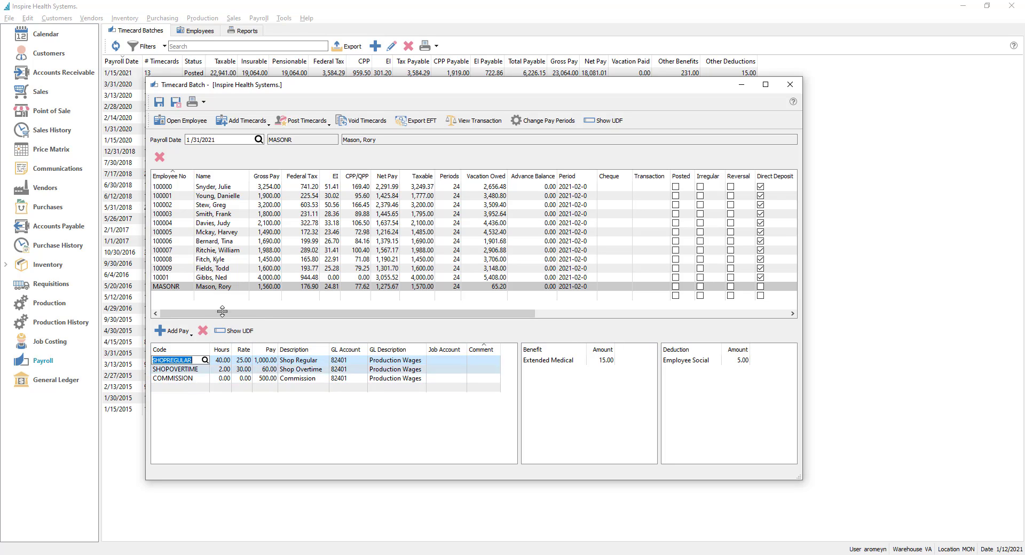
click(246, 331)
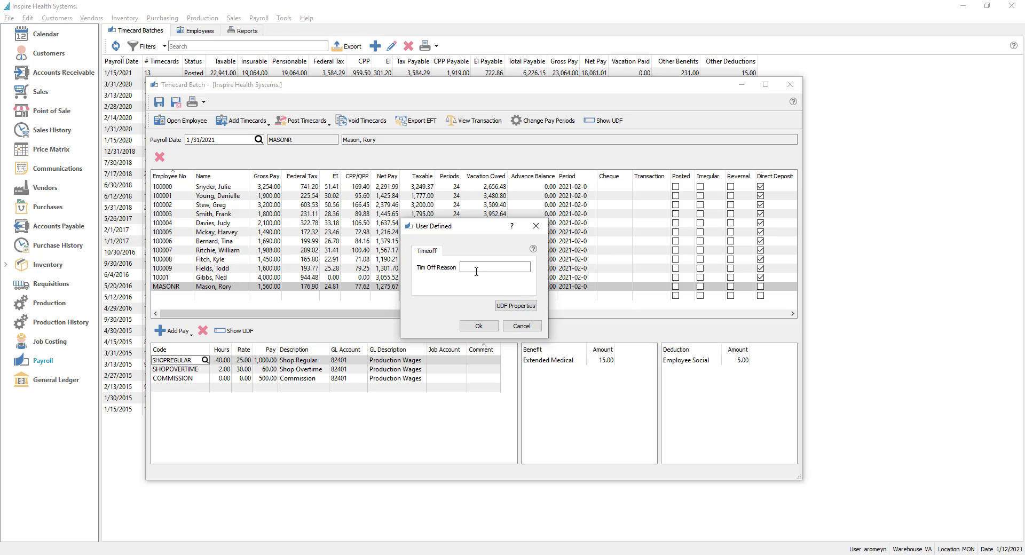
click(515, 305)
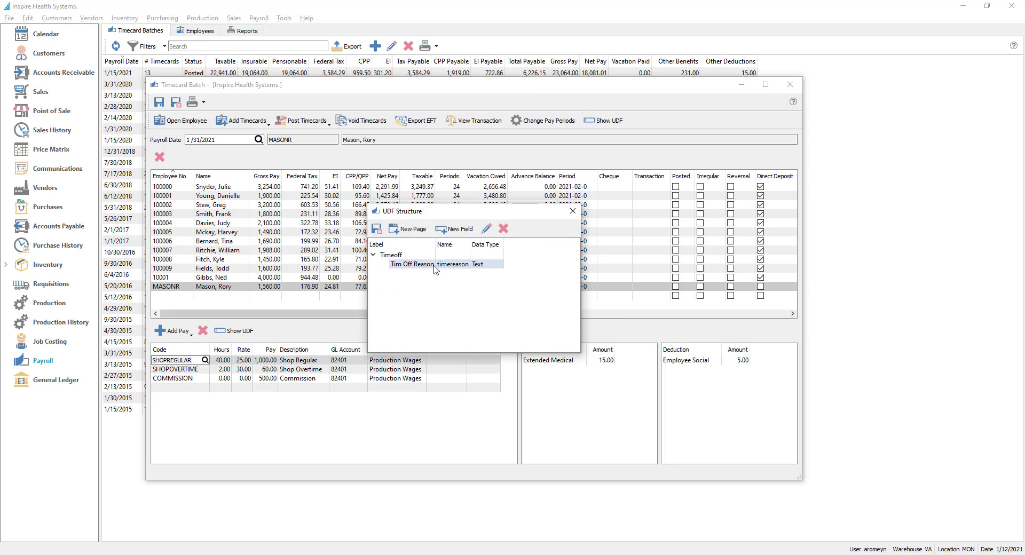
click(397, 256)
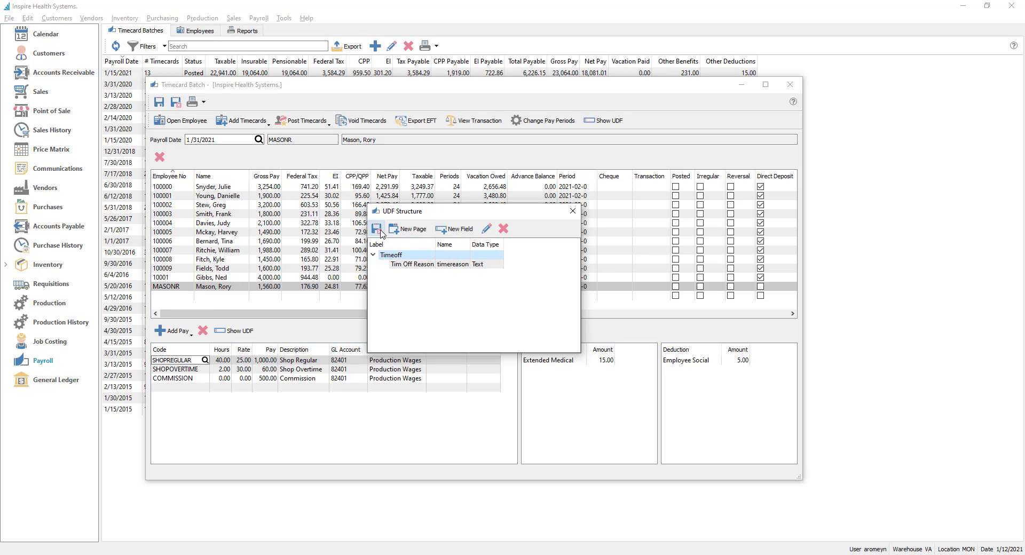
click(487, 231)
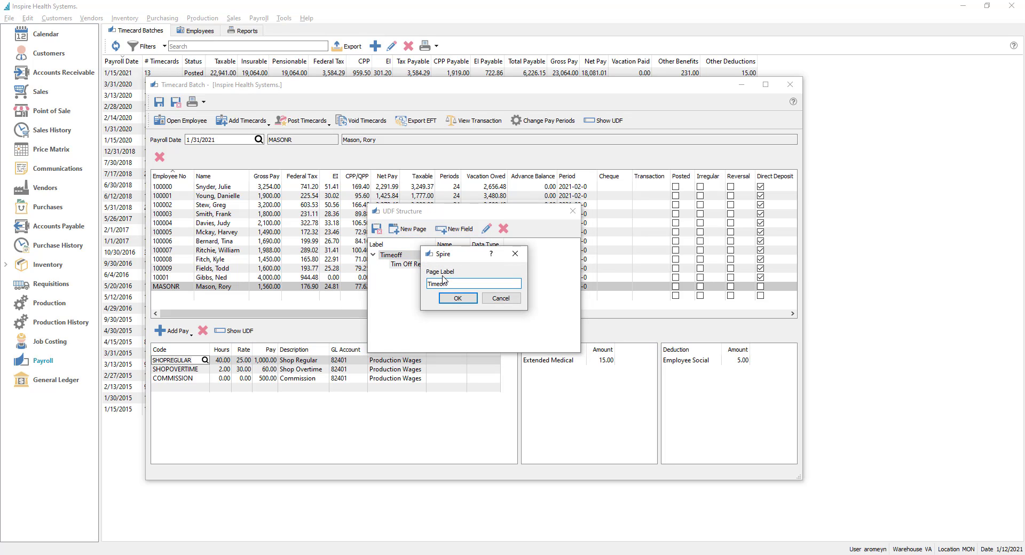
click(458, 298)
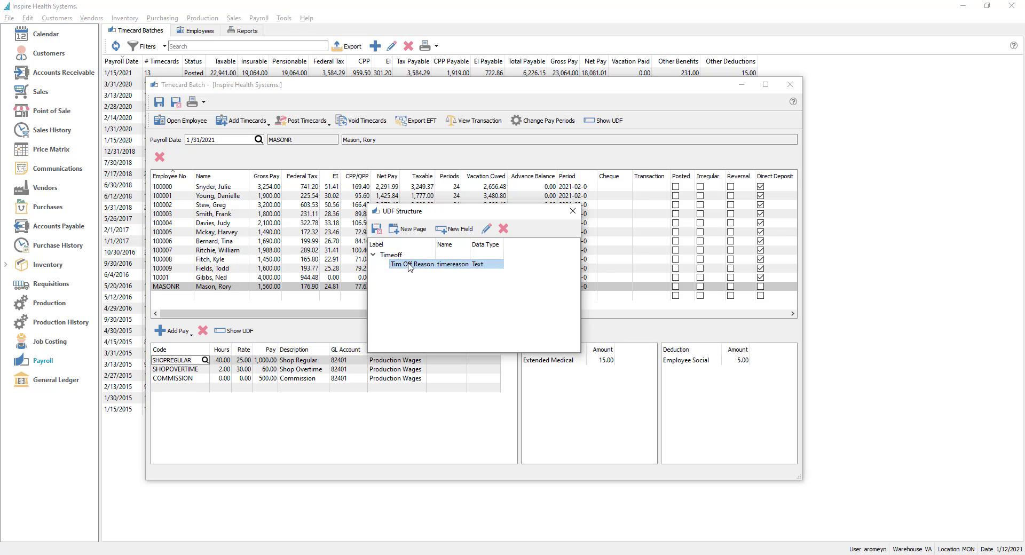
Correct the label of the timereason field to Time Off Reason and save the UDF structure.
double_click(408, 264)
click(365, 176)
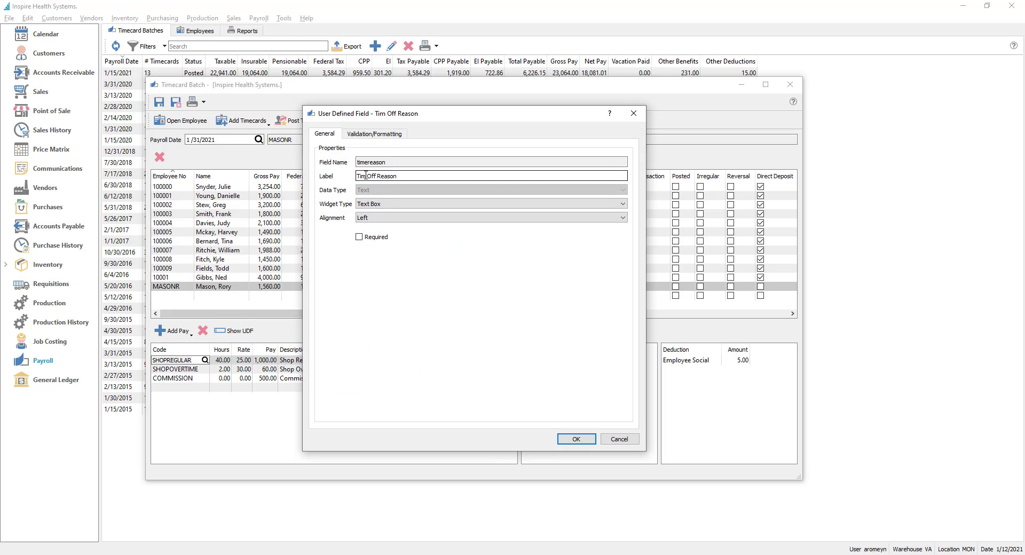
text(e)
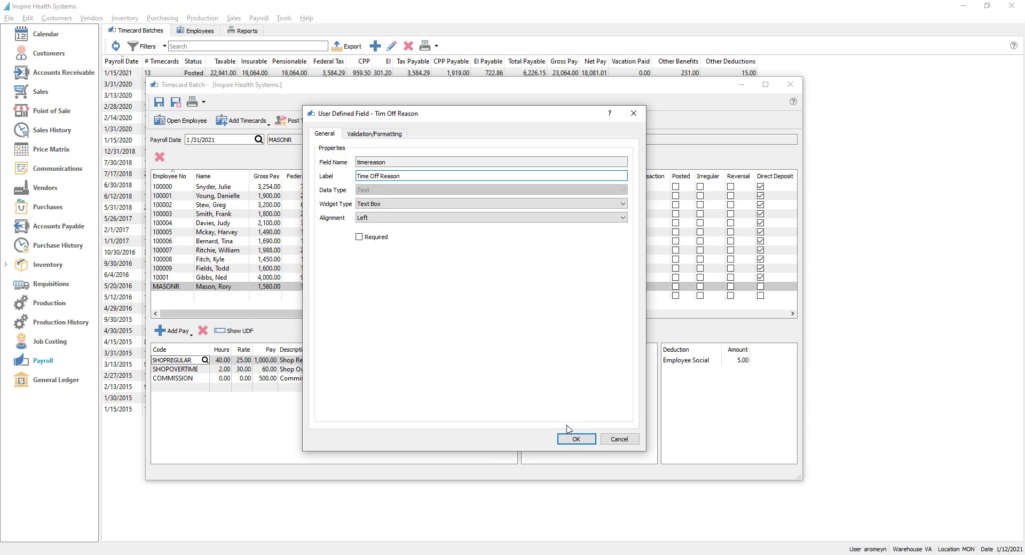
click(577, 439)
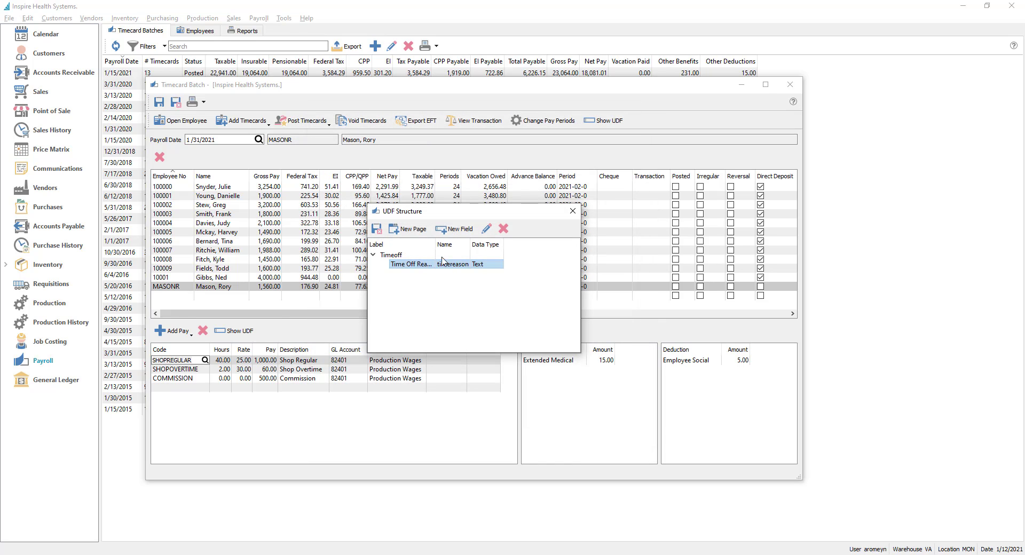
click(377, 229)
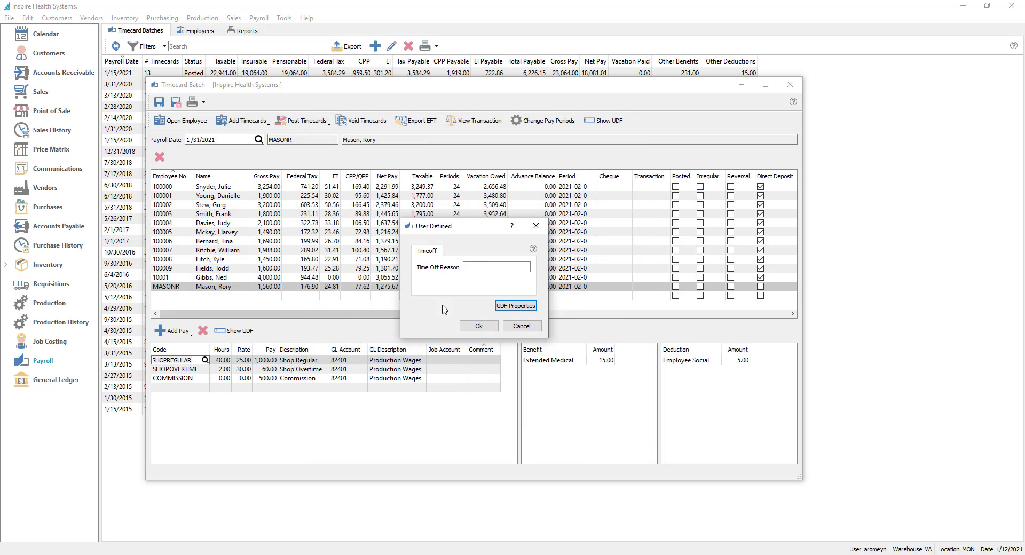
Check the Time Off Reason field in the SHOPREGULAR pay line's user-defined fields and cancel without entering a reason.
click(480, 267)
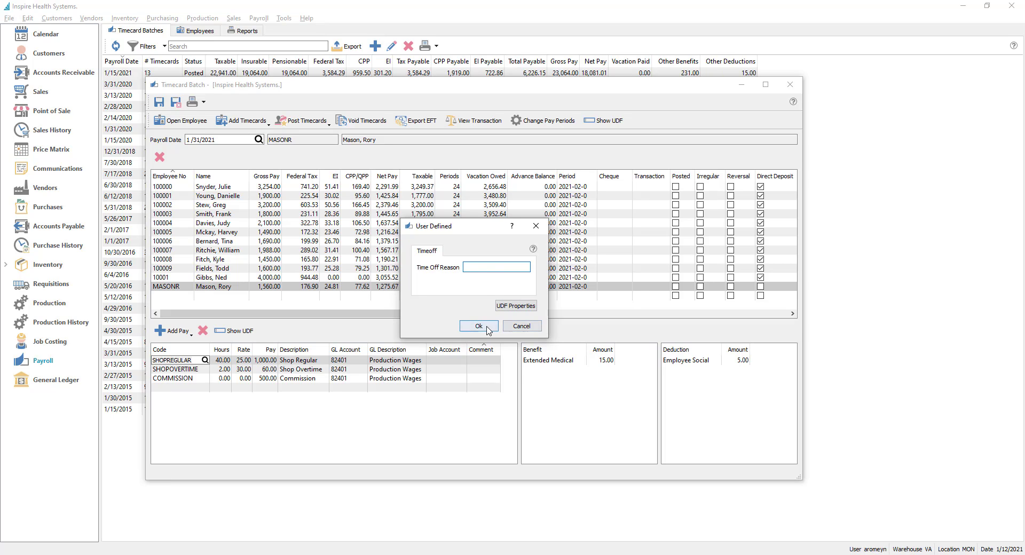
click(522, 326)
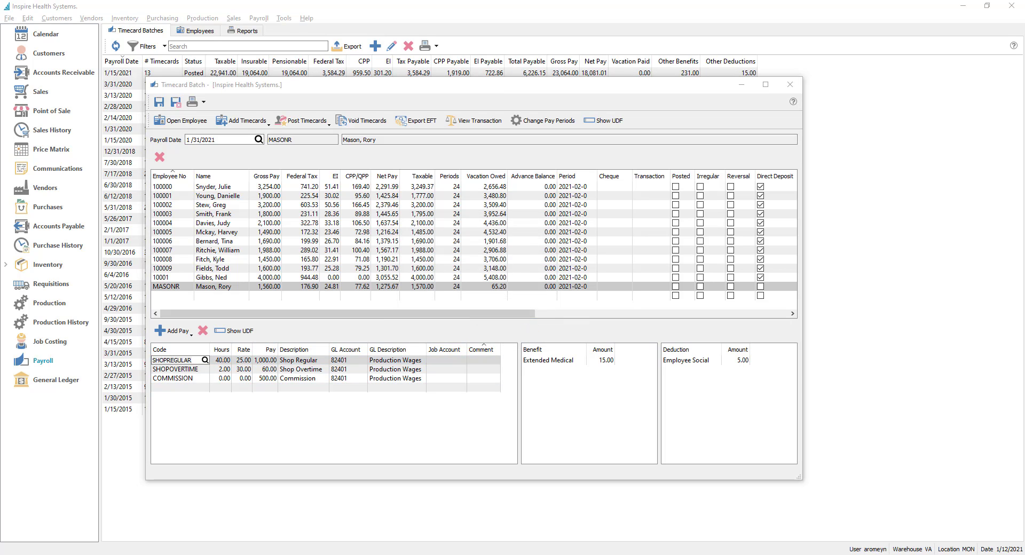
Post only the first employee's timecard in the 1/31/2021 batch.
click(210, 187)
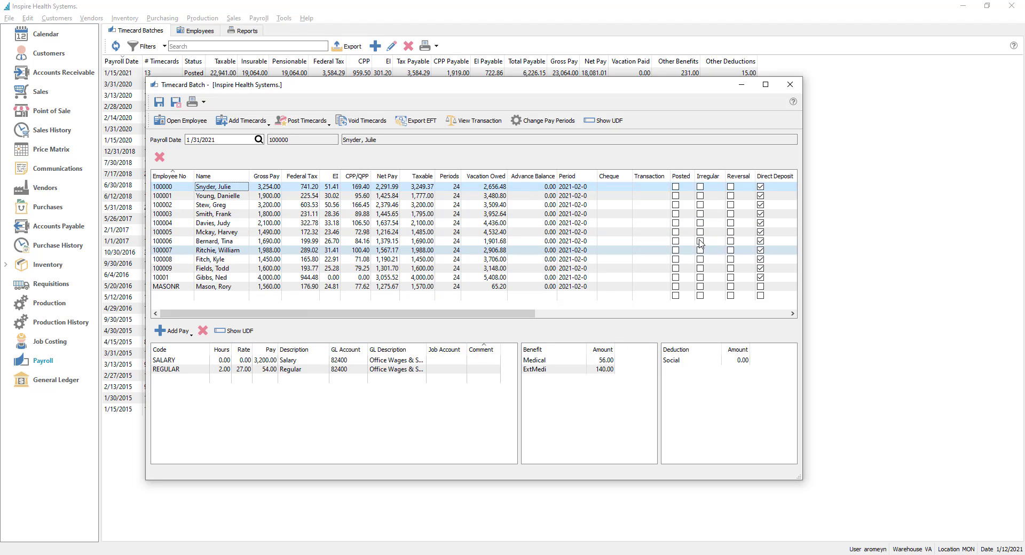
click(321, 124)
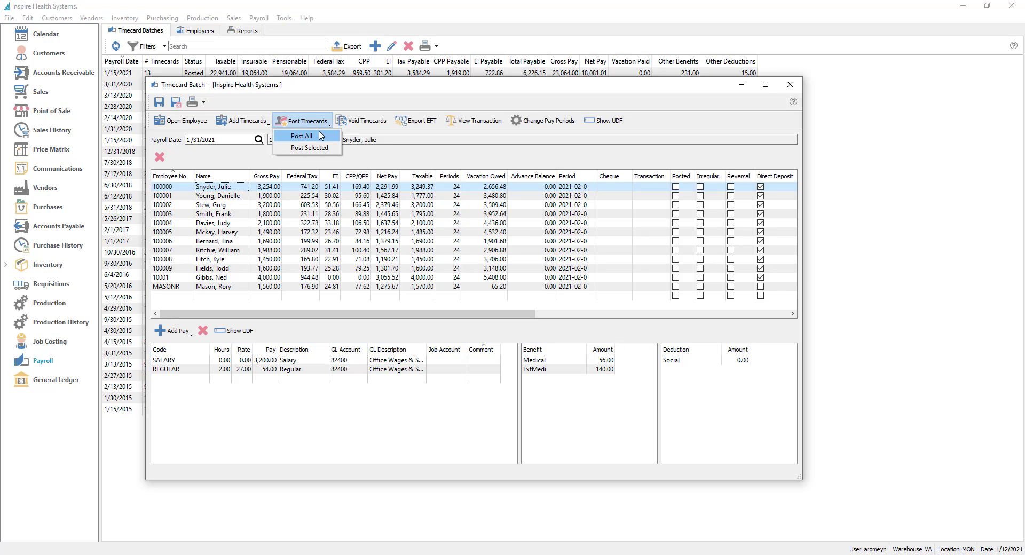
click(271, 188)
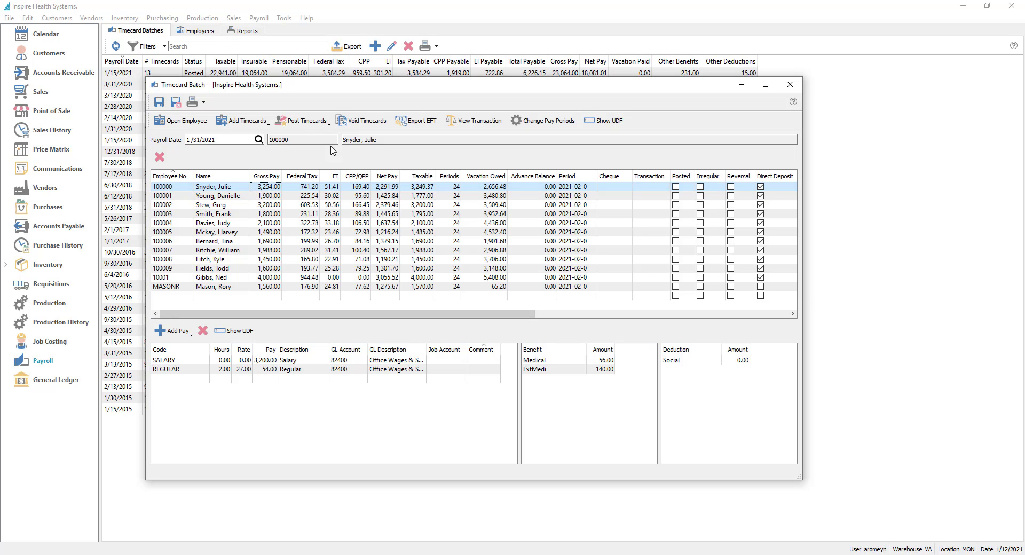
click(308, 122)
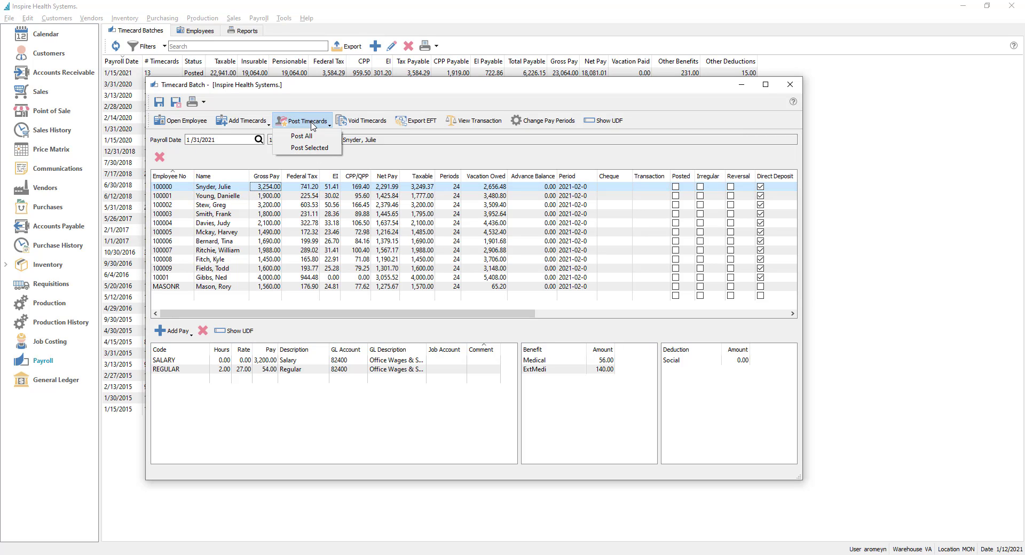
click(308, 148)
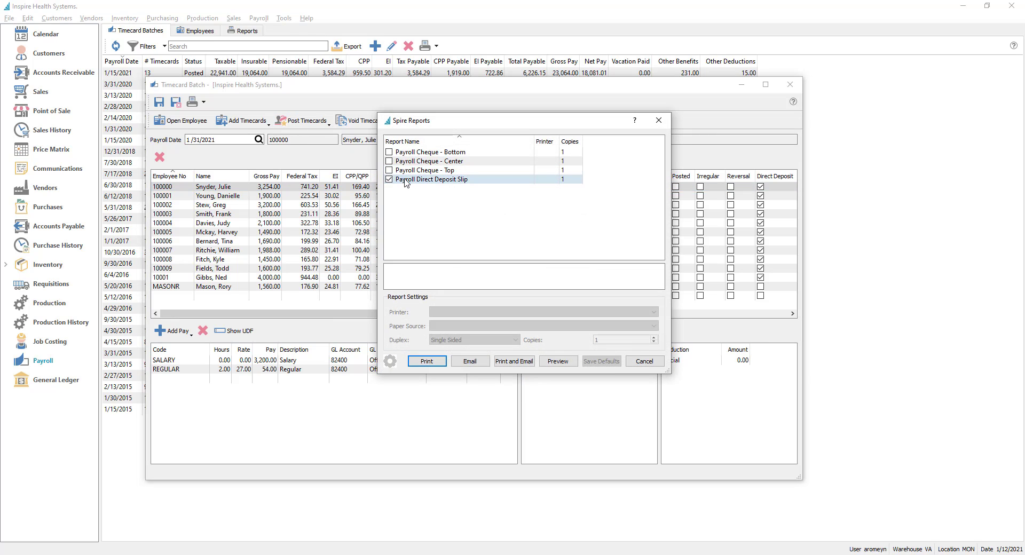
Choose the Payroll Cheque - Top report instead of the direct deposit slip, preview the first employee's cheque, and close the preview.
click(420, 181)
click(389, 180)
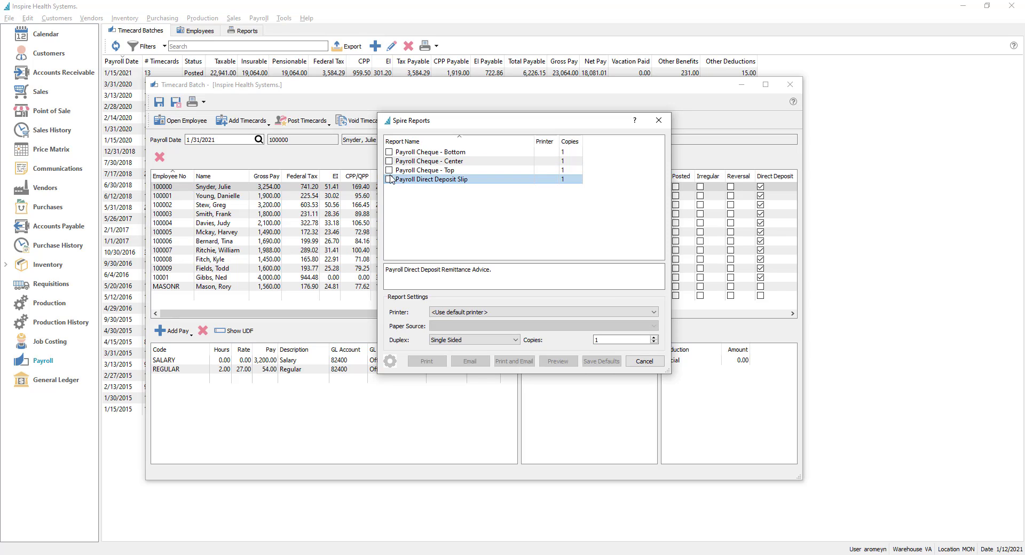
click(389, 152)
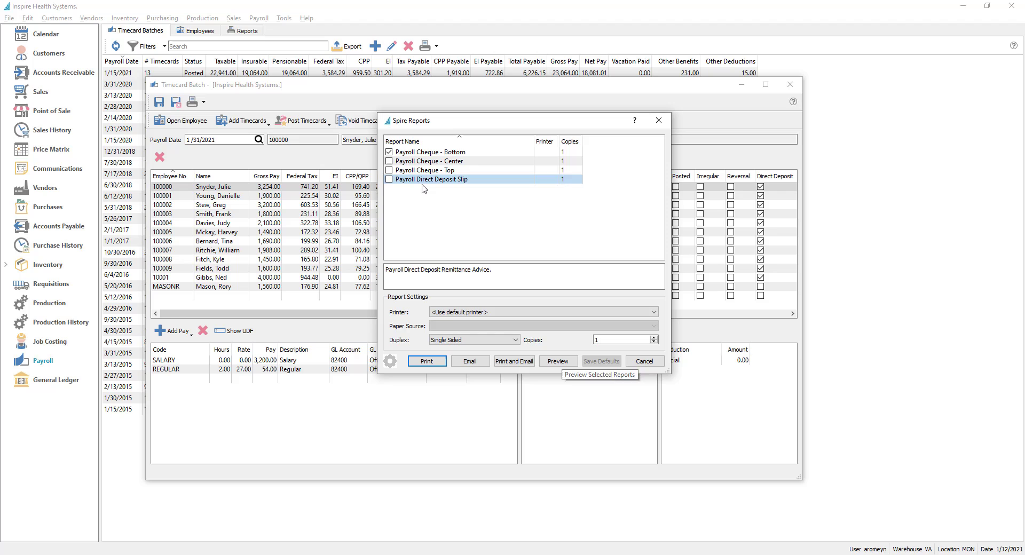
click(389, 170)
click(390, 152)
click(555, 363)
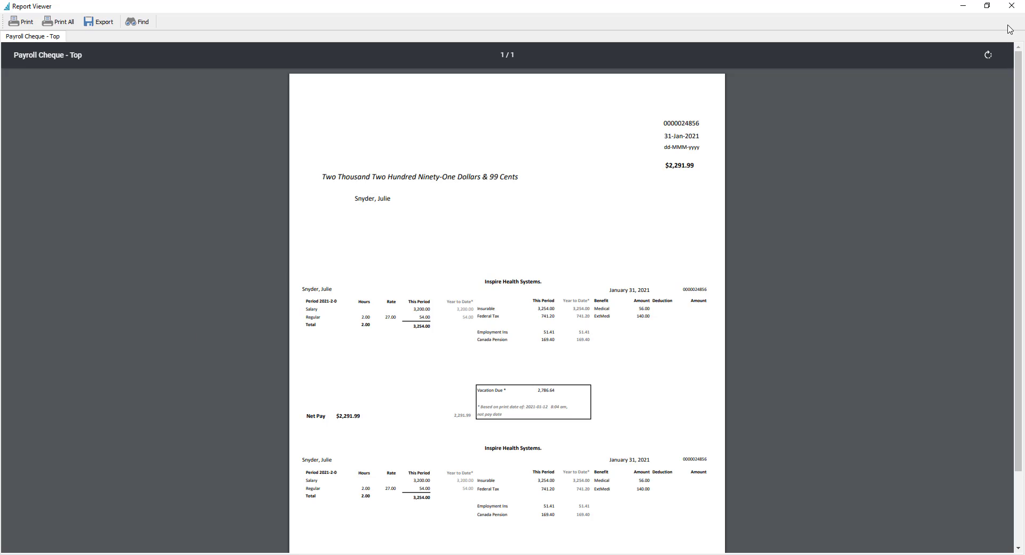
click(1011, 6)
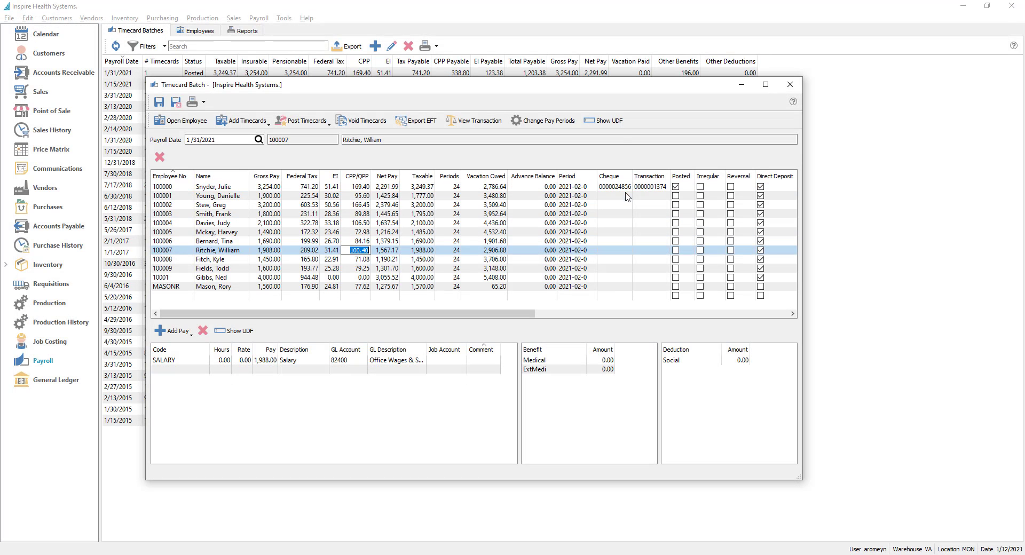
Widen the Cheque column slightly and post all remaining timecards in the batch, cancelling the report printing.
drag(633, 176, 681, 175)
click(650, 188)
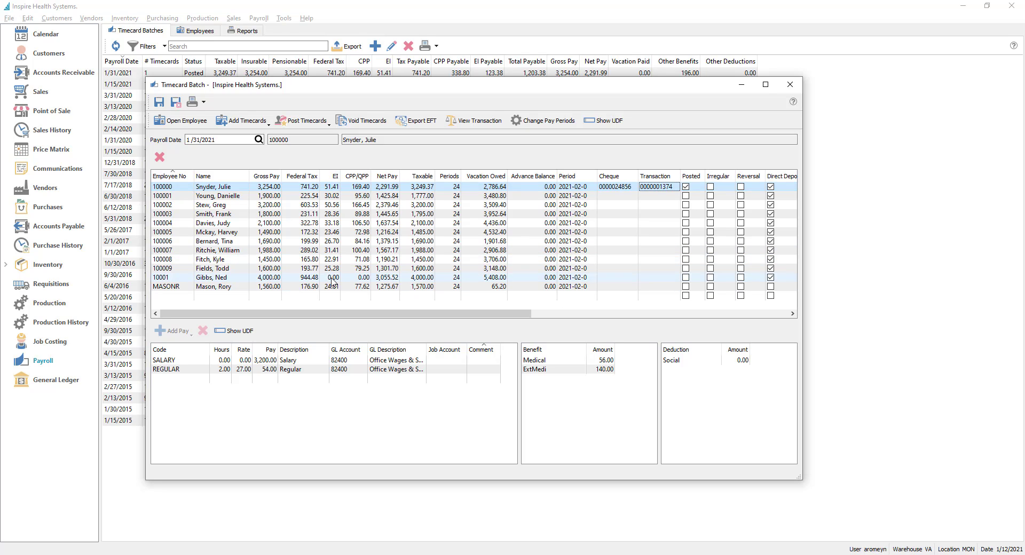
click(328, 122)
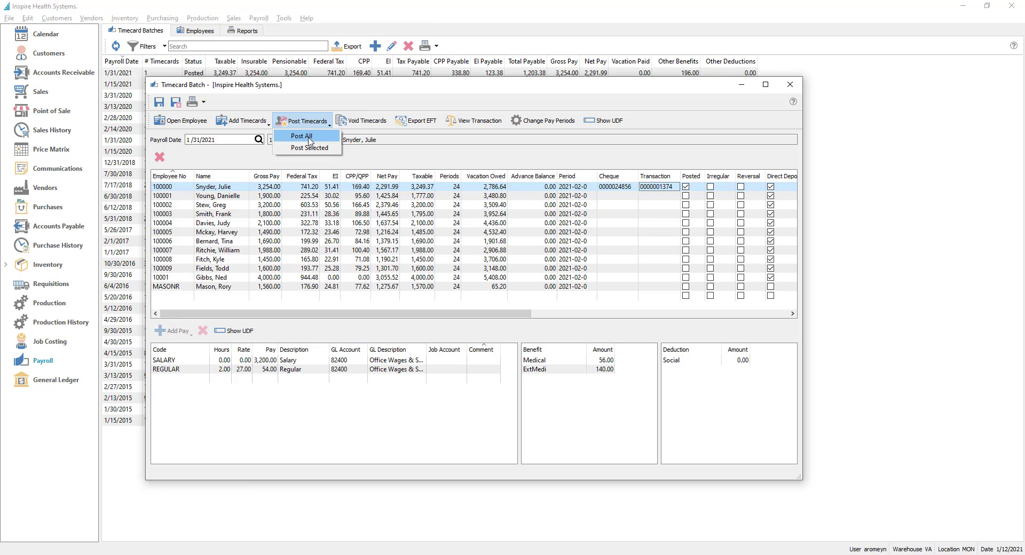
click(309, 140)
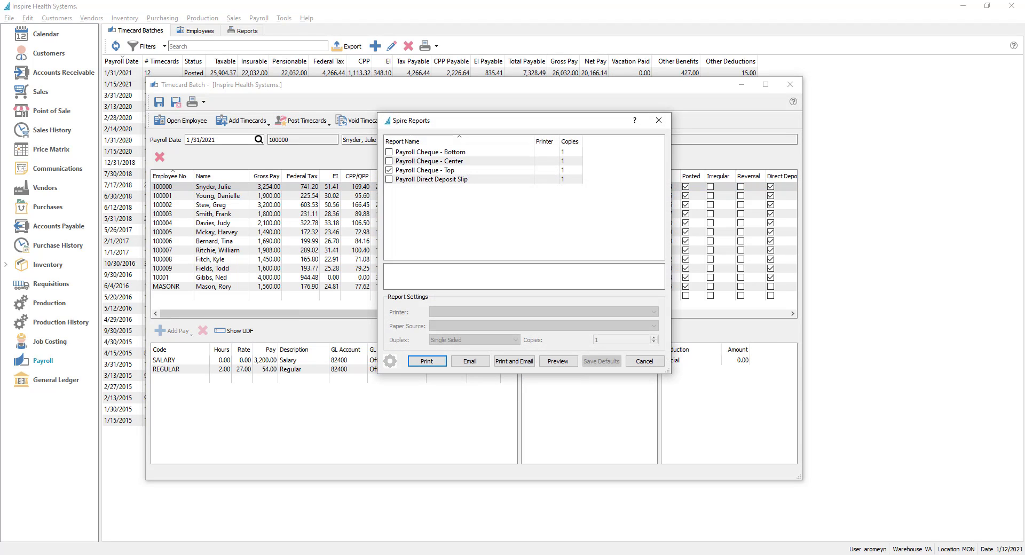
click(389, 180)
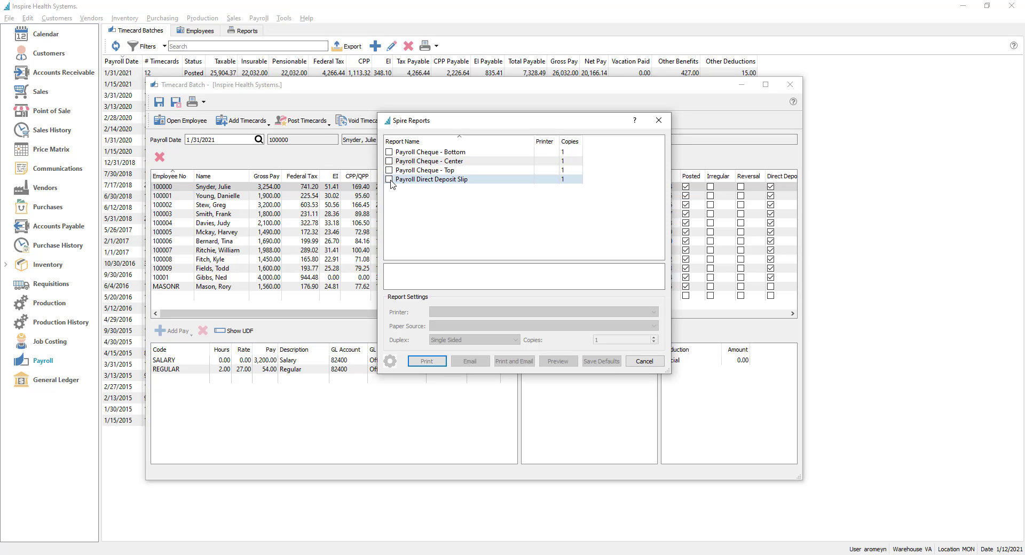
click(644, 362)
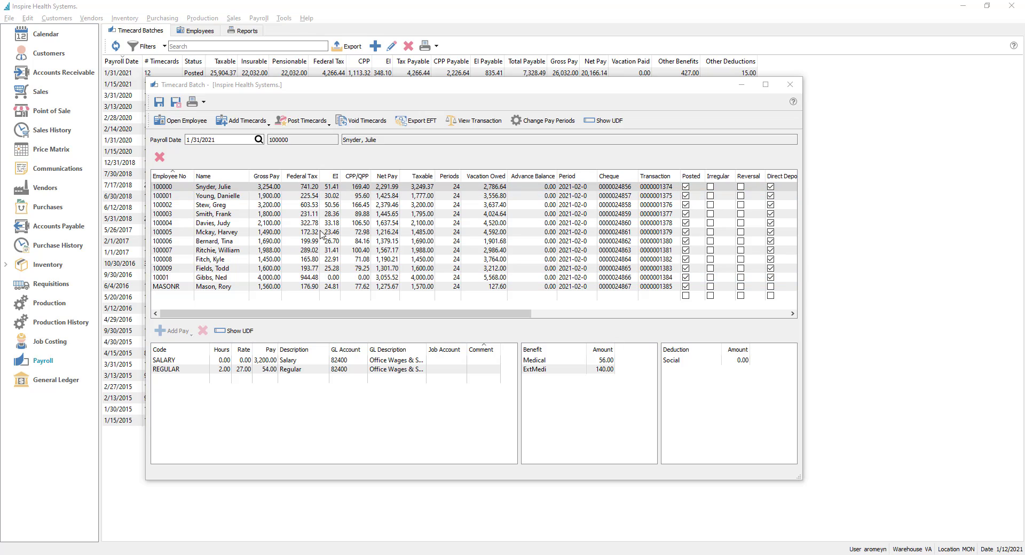
Look through several posted timecards and view the general ledger transaction of the fourth employee's timecard, closing it again.
click(307, 268)
click(323, 286)
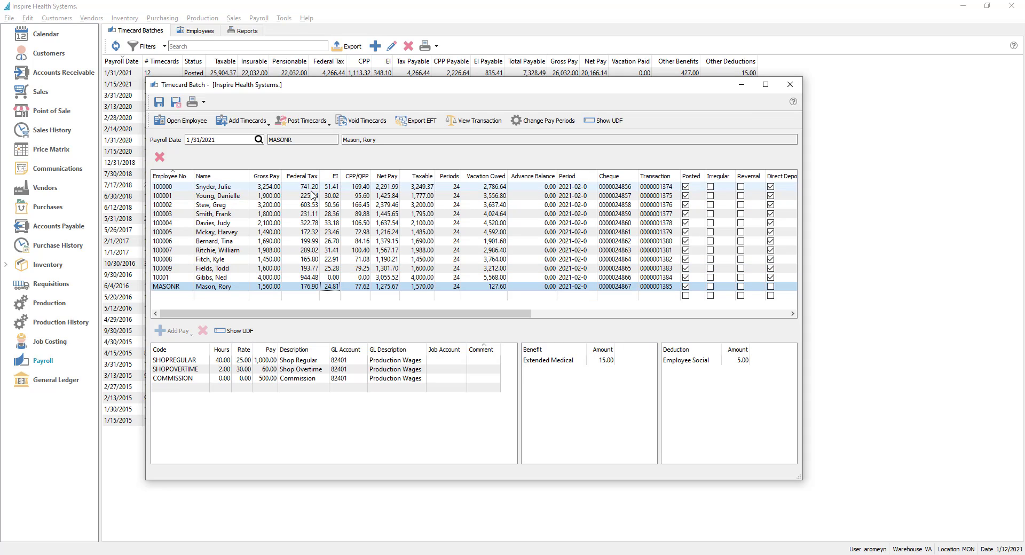
click(313, 188)
click(356, 214)
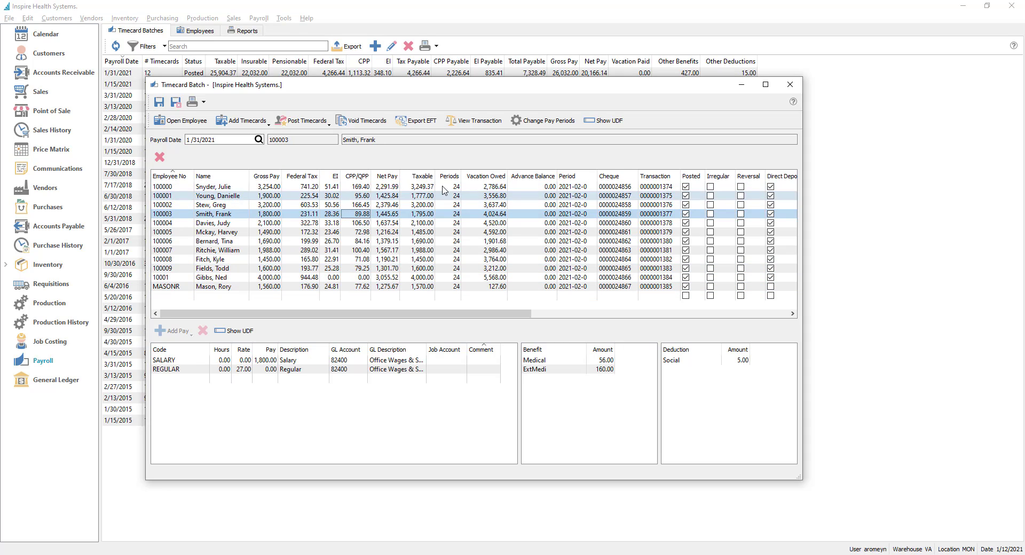
click(480, 123)
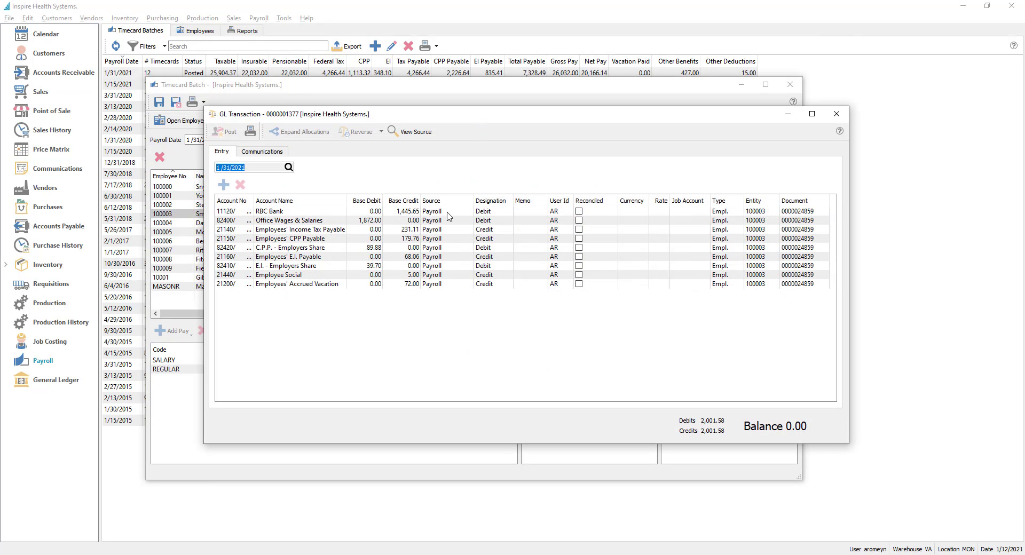
drag(426, 122, 471, 124)
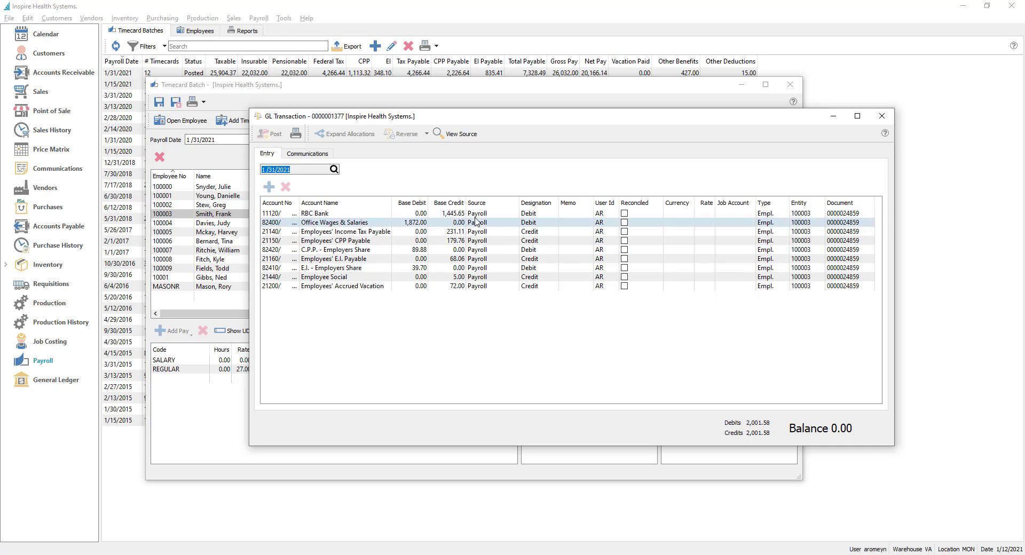
click(884, 117)
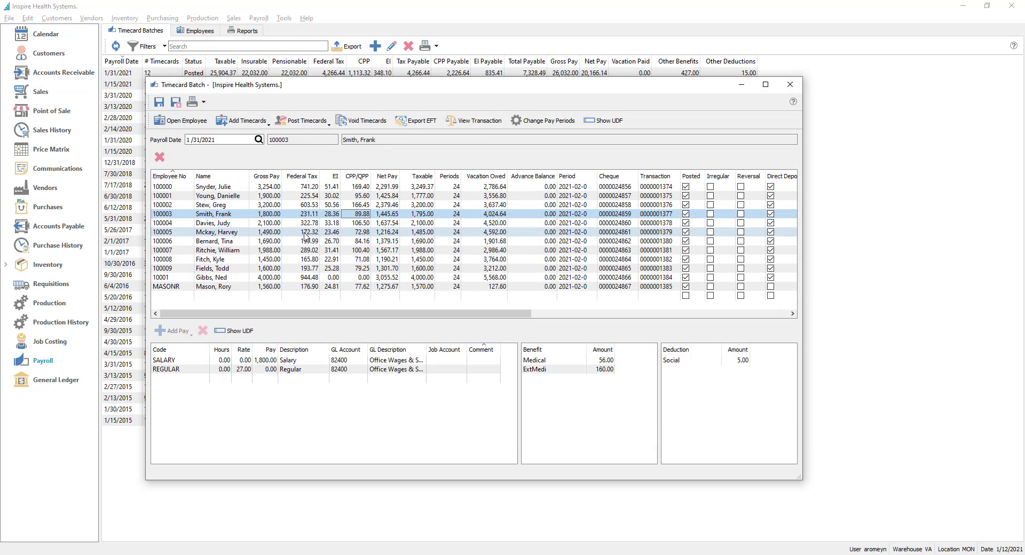
Try the EFT export of the timecards with payments processed on 1/31/2021, cancelling at the CPA file save.
click(328, 197)
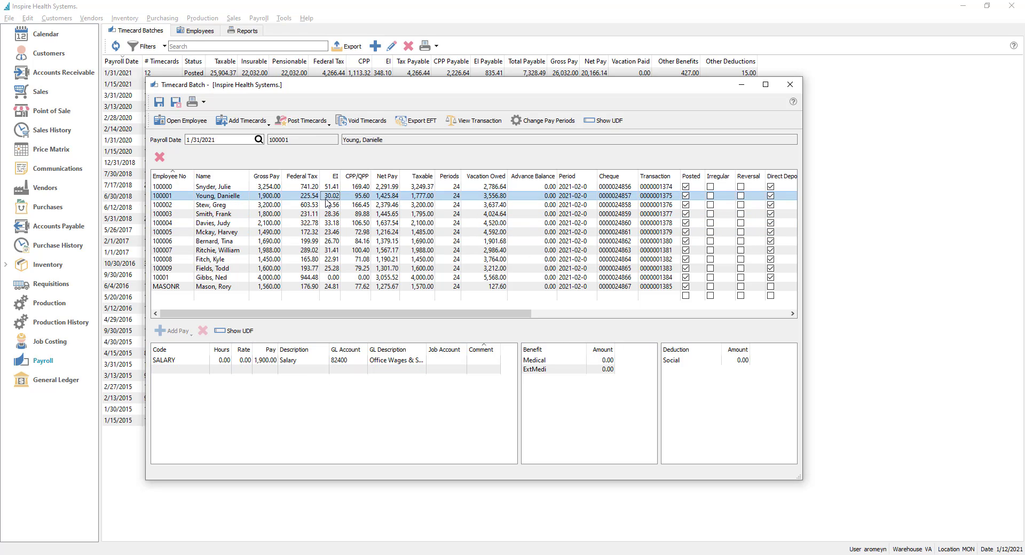
click(319, 186)
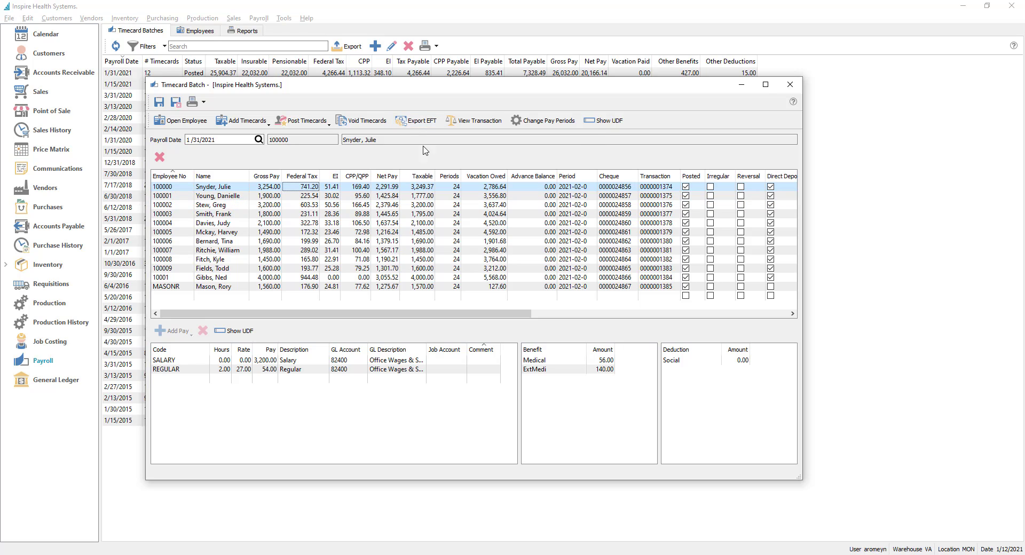
click(426, 122)
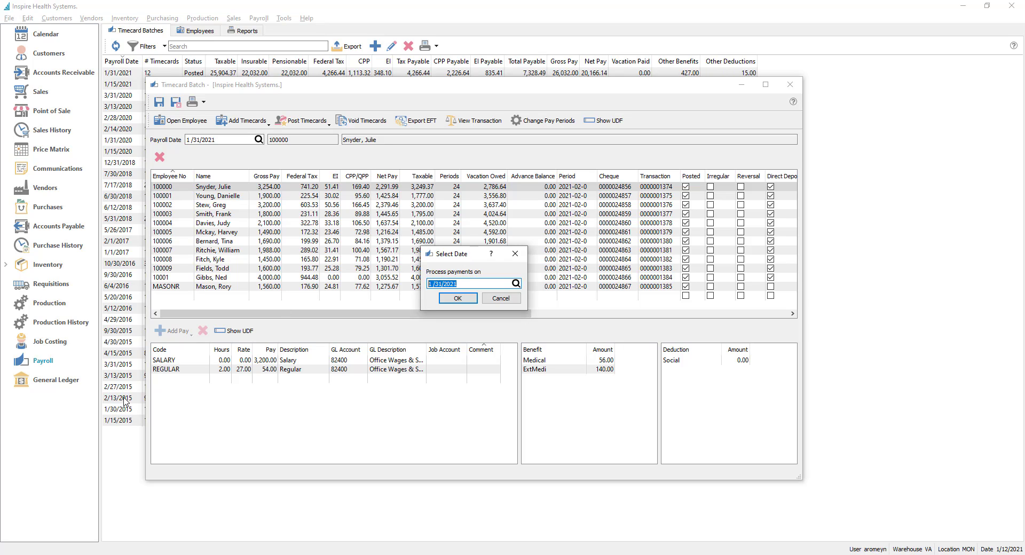
key(Return)
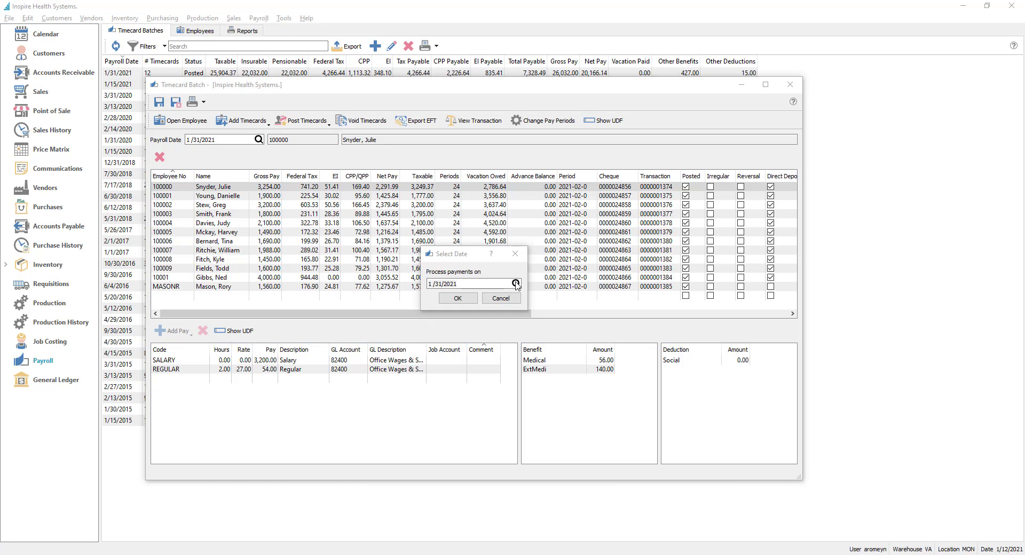
click(458, 299)
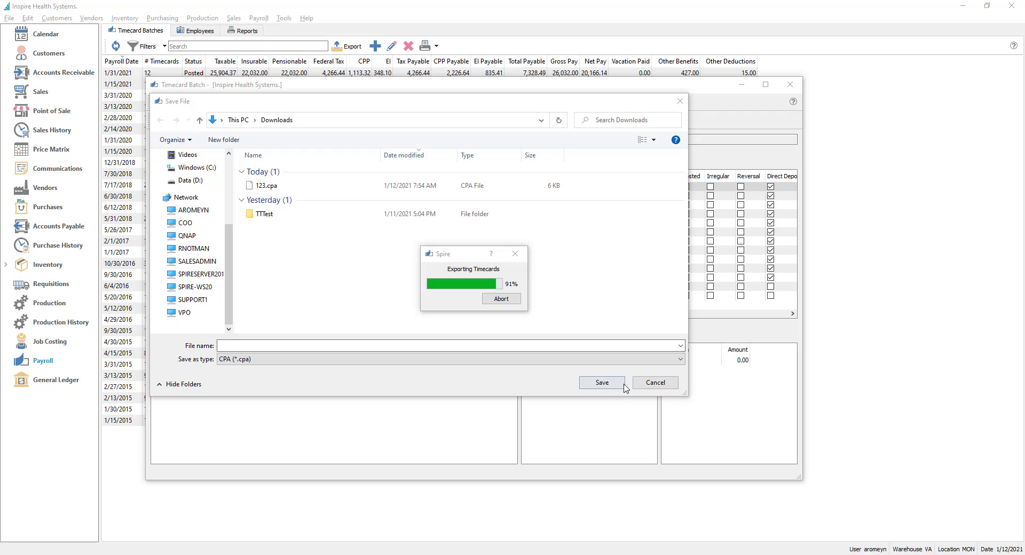
click(656, 383)
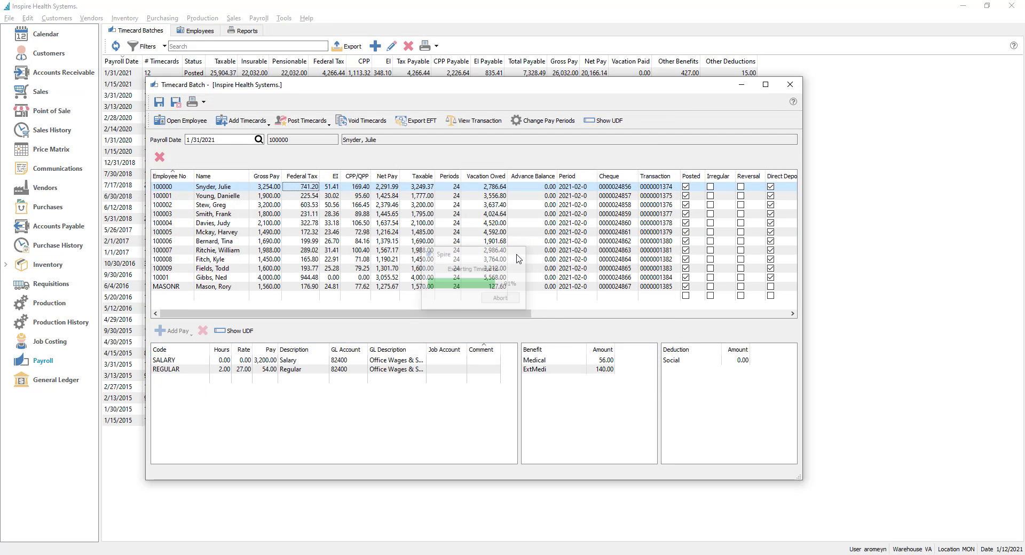
Void the first employee's posted timecard and confirm the void.
click(282, 249)
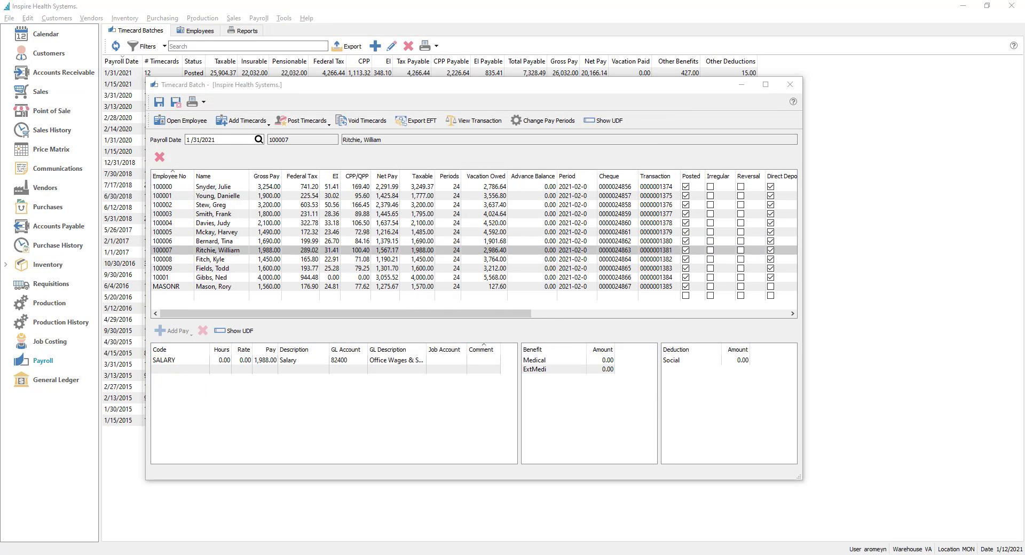
click(240, 188)
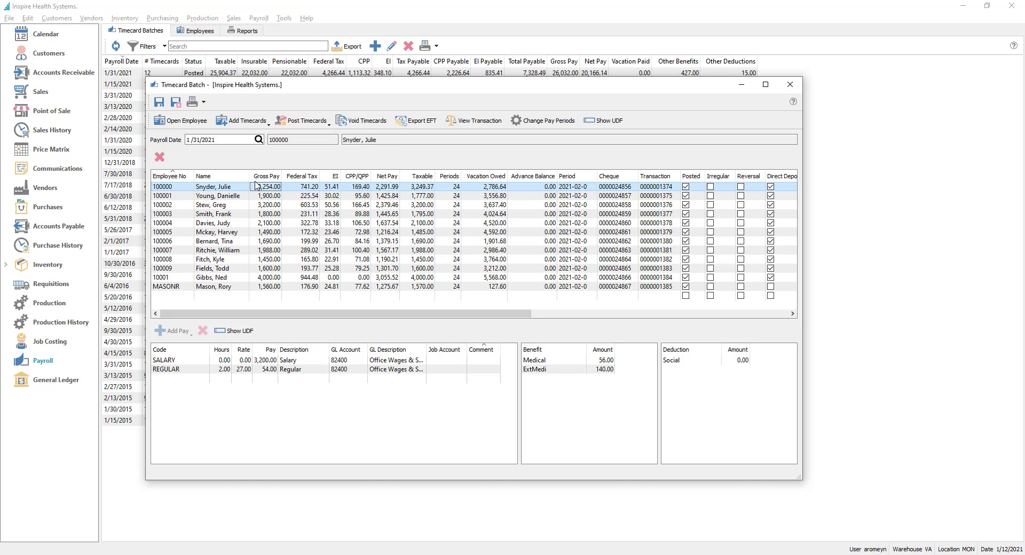
click(228, 188)
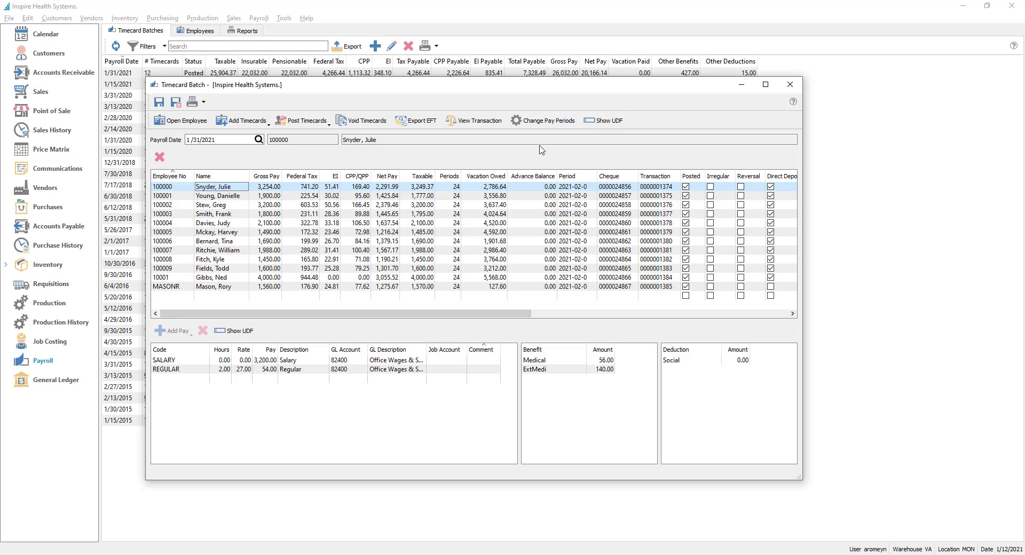
click(365, 188)
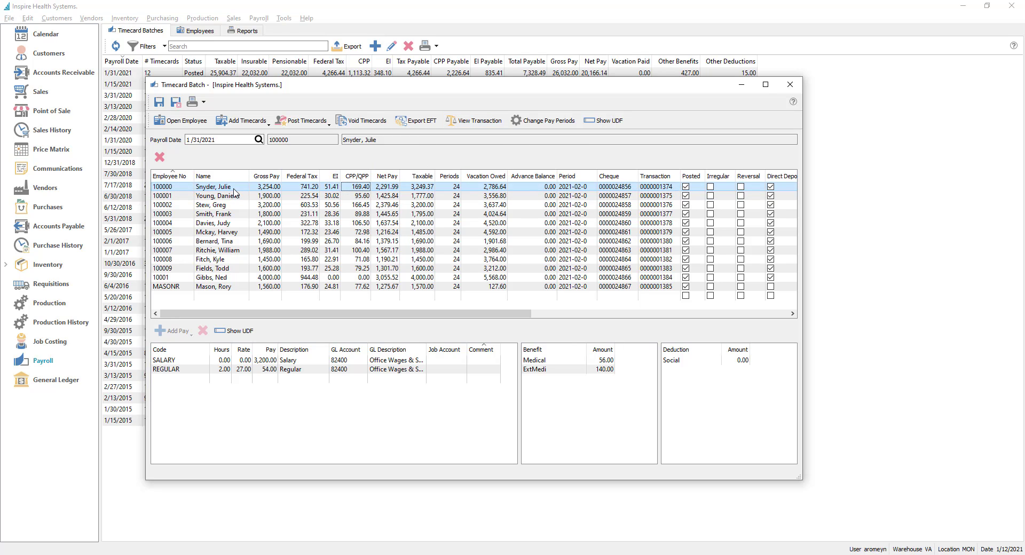
click(371, 122)
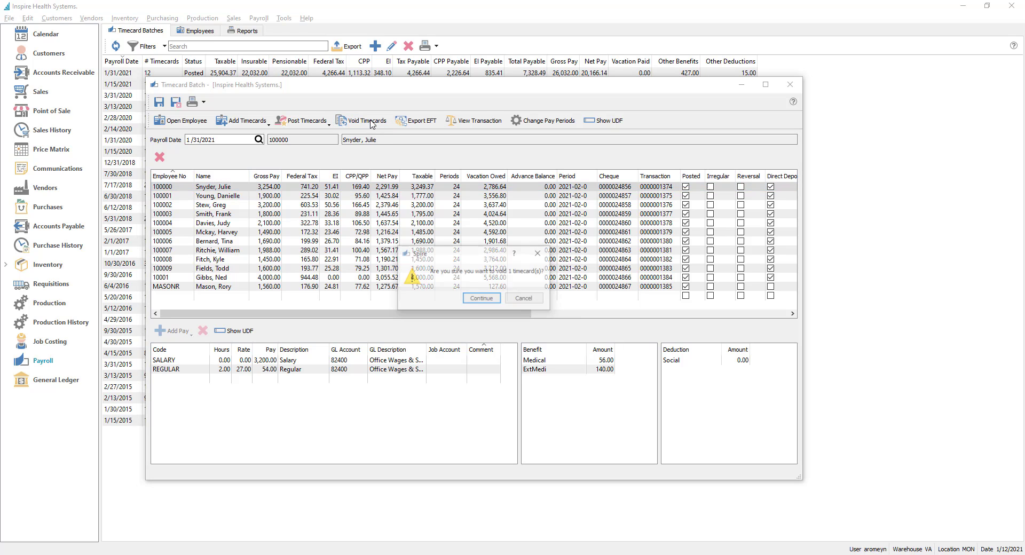
click(492, 300)
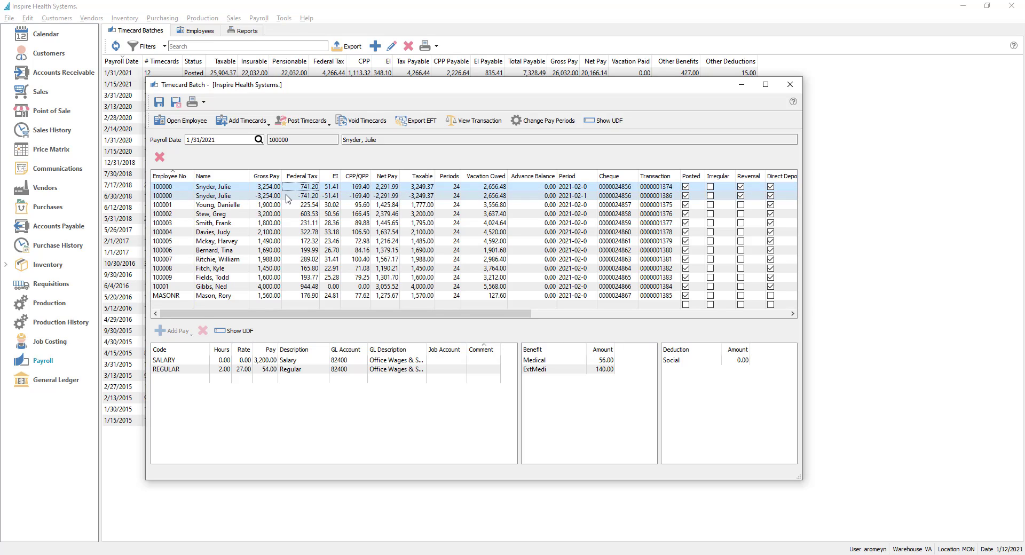
Examine the amounts and period of the first employee's reversal timecard, with the Timecard Batch window widened slightly.
click(287, 196)
click(580, 196)
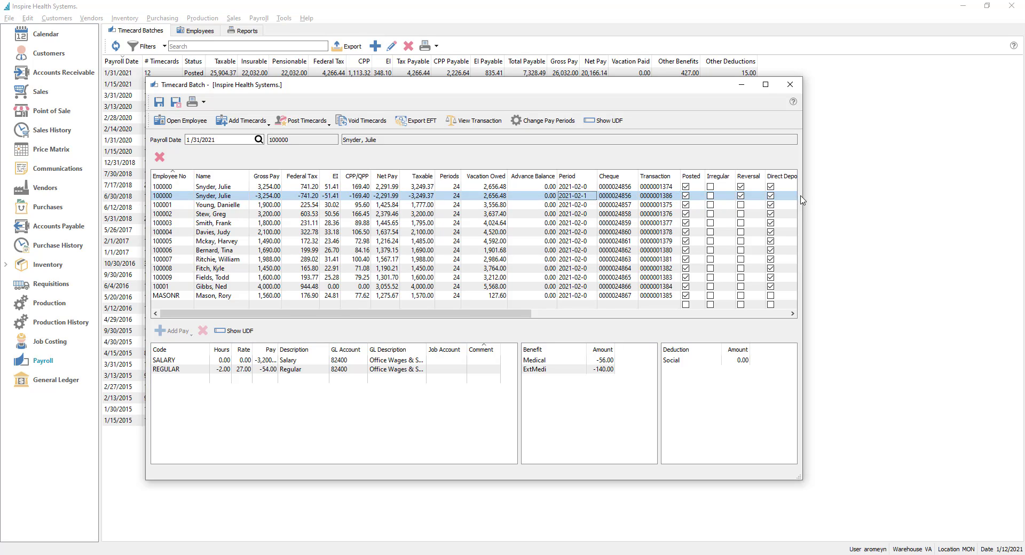
drag(805, 200, 832, 200)
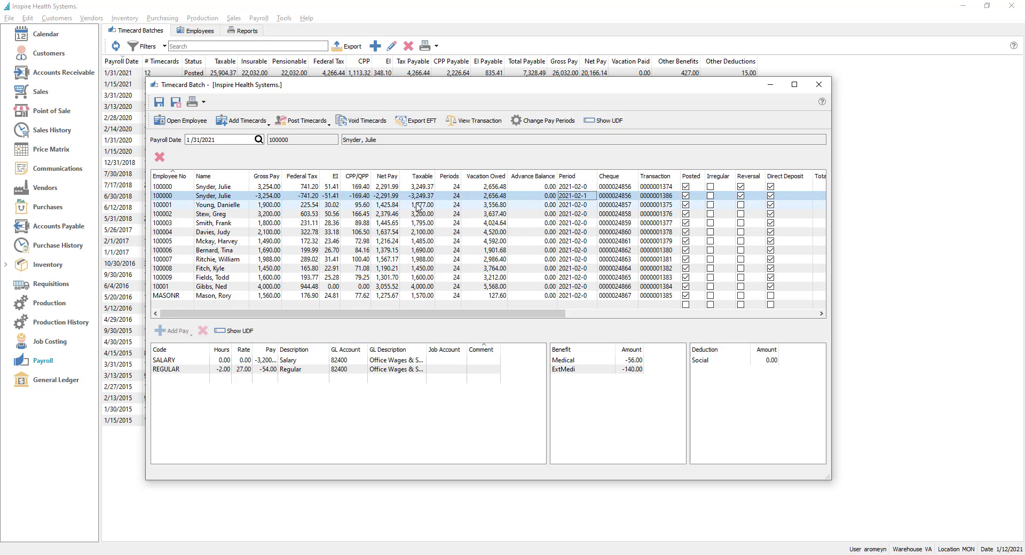
Add a replacement timecard for the first employee to the batch with 6 hours on the REGULAR pay line.
click(186, 306)
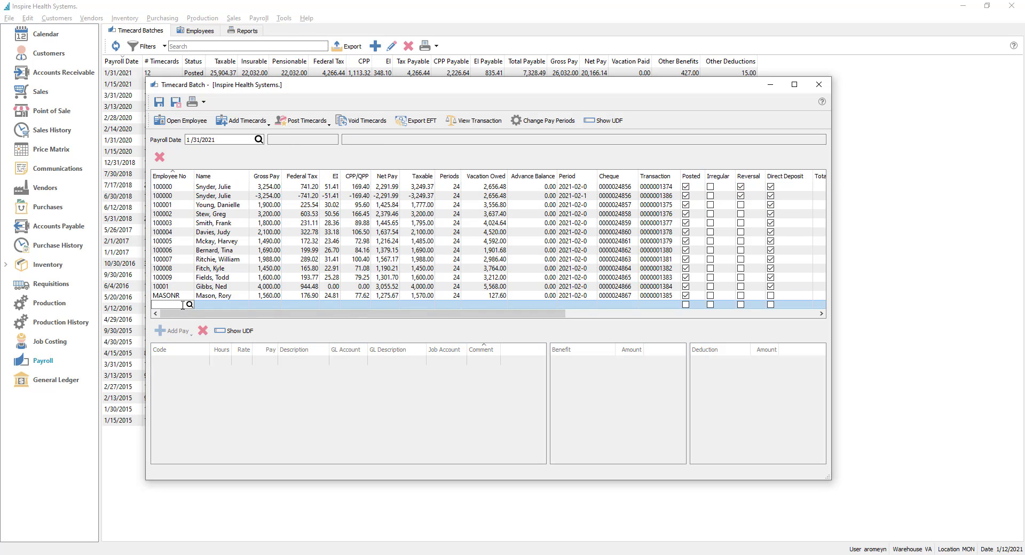
text(JU)
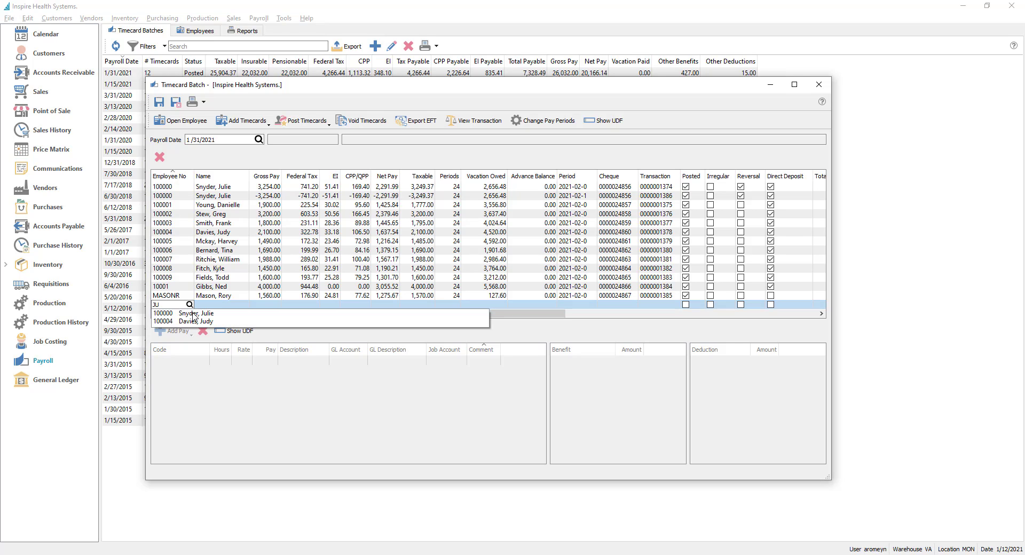
click(193, 315)
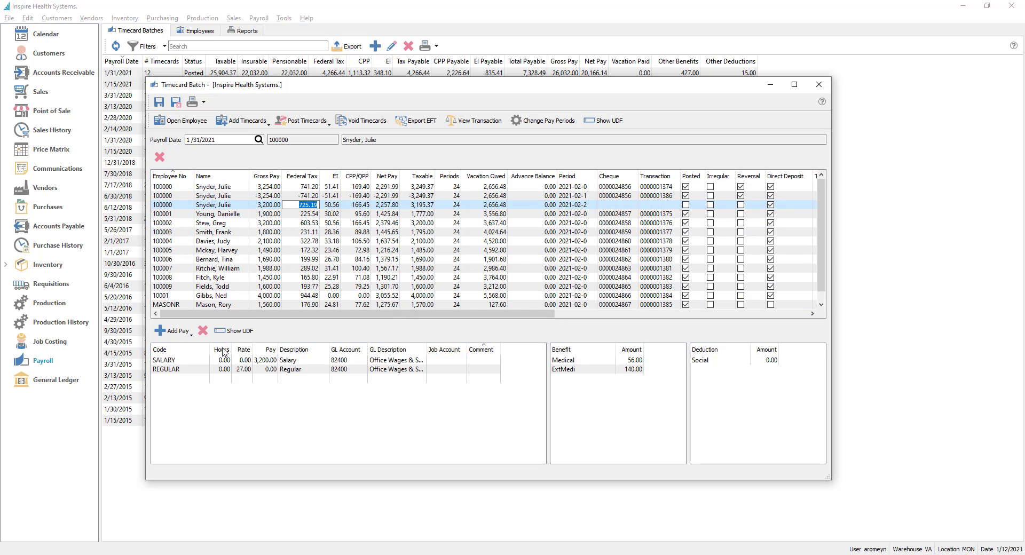
click(215, 370)
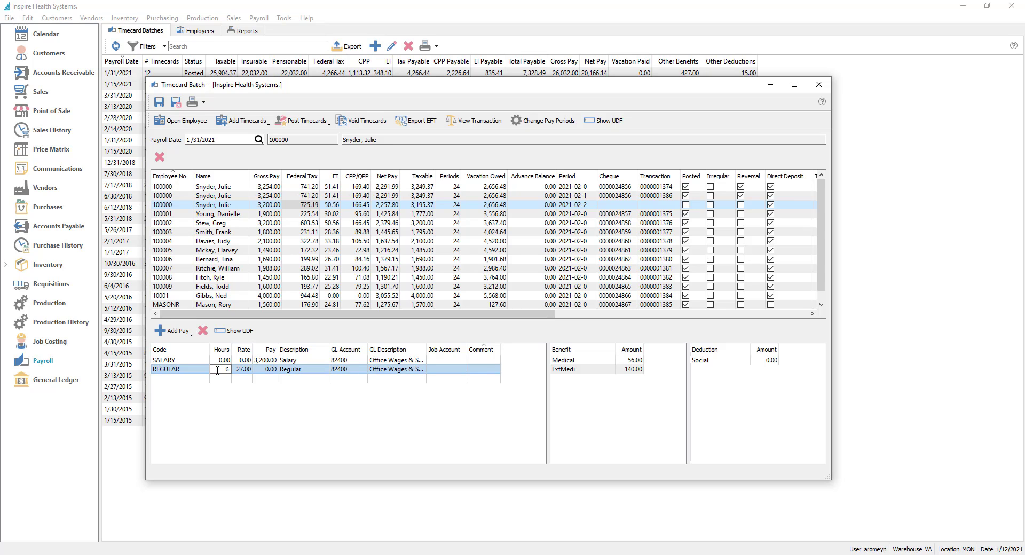
key(Return)
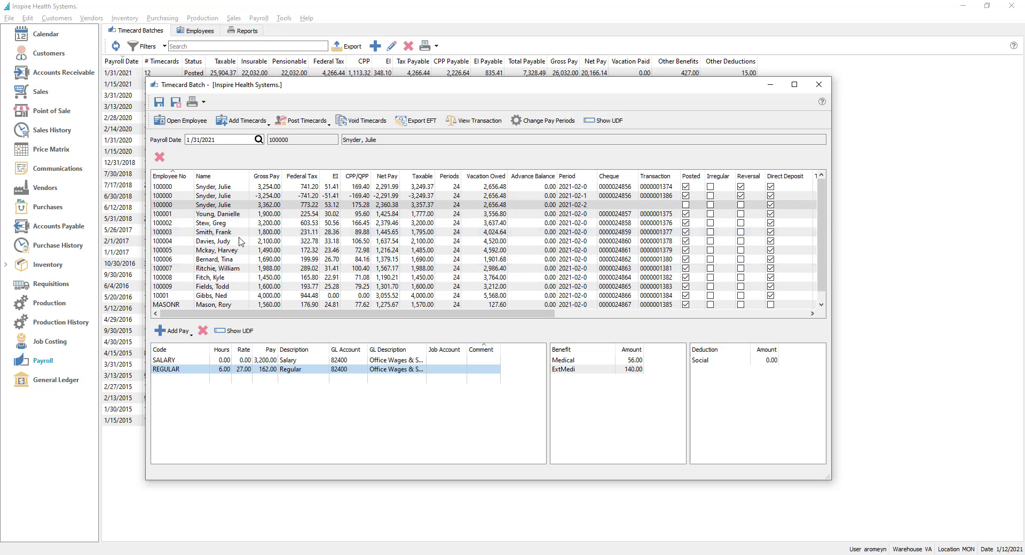
Post only the first employee's replacement timecard, skip the report printing, and select the posted timecard's period.
click(247, 208)
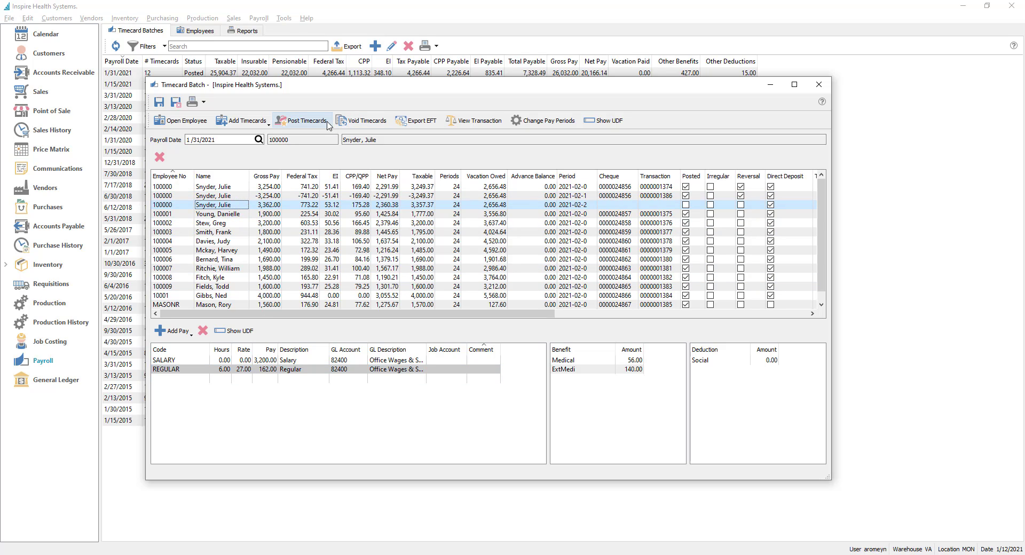
click(305, 121)
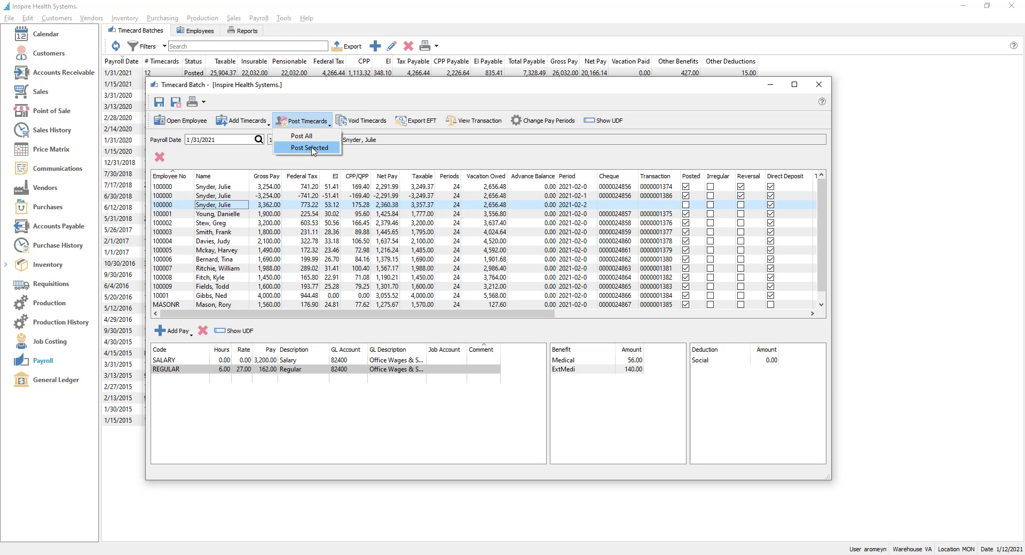
click(312, 148)
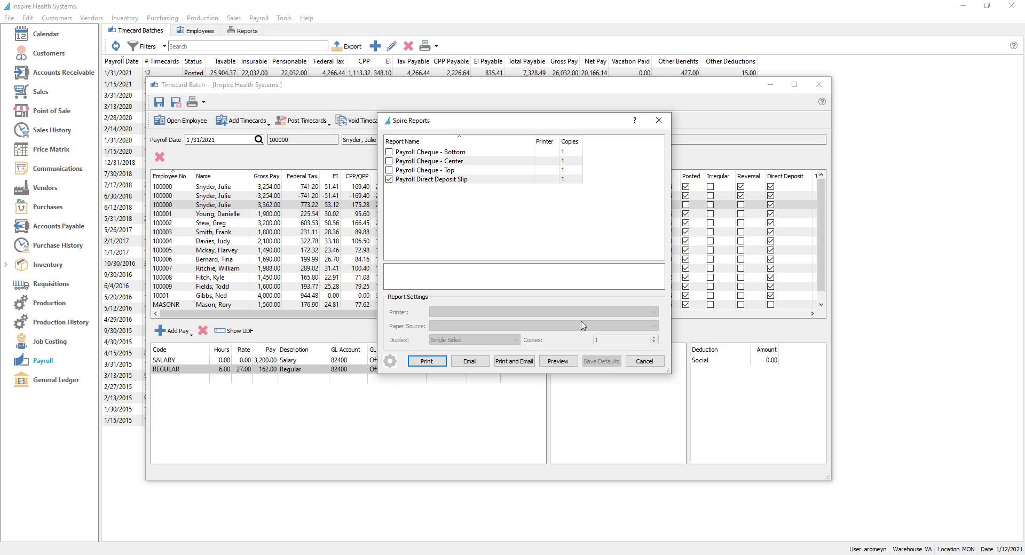
click(644, 363)
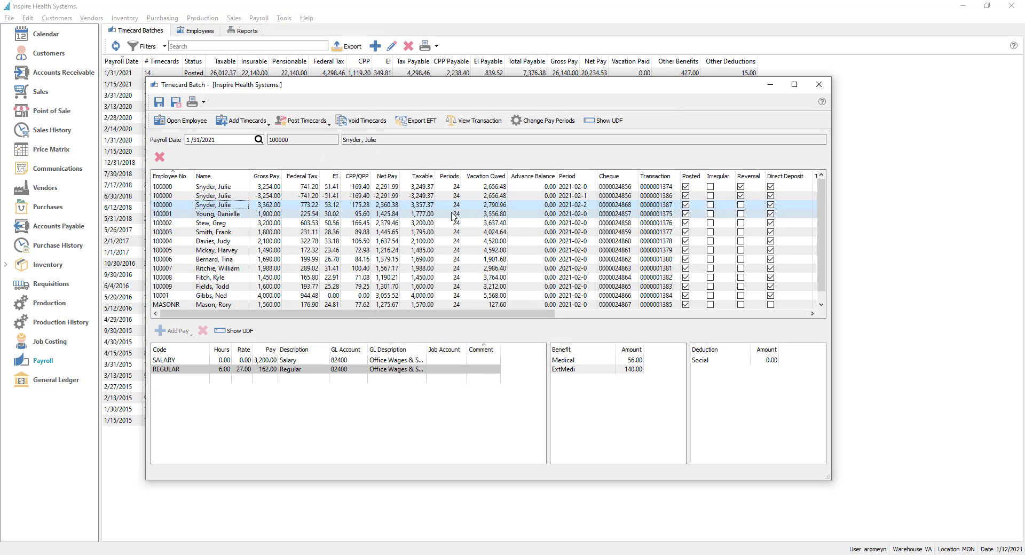
click(590, 206)
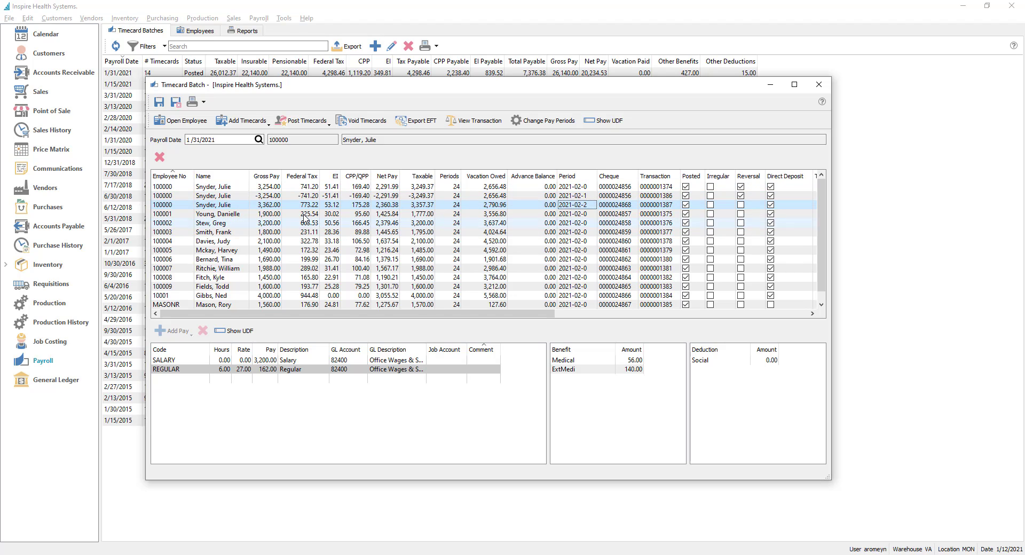
Add another timecard for the first employee to the batch and widen the GL Description column of its pay lines.
scroll(218, 260, down, 1)
click(165, 303)
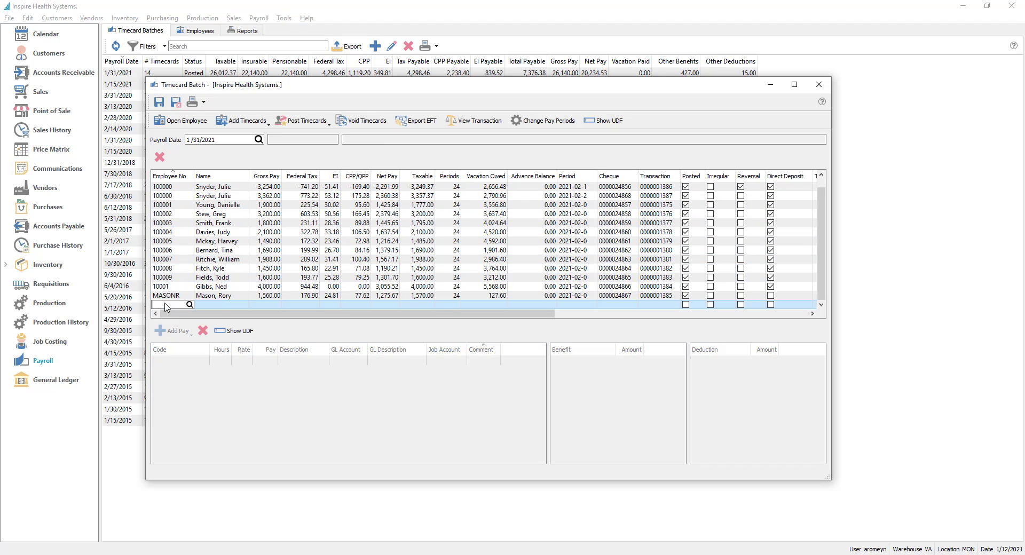
text(JU)
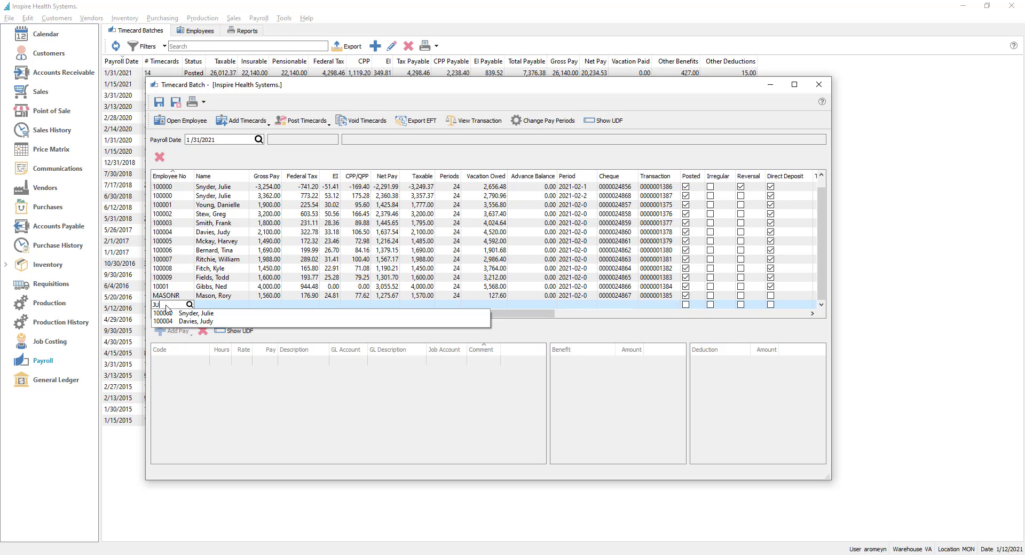
click(178, 314)
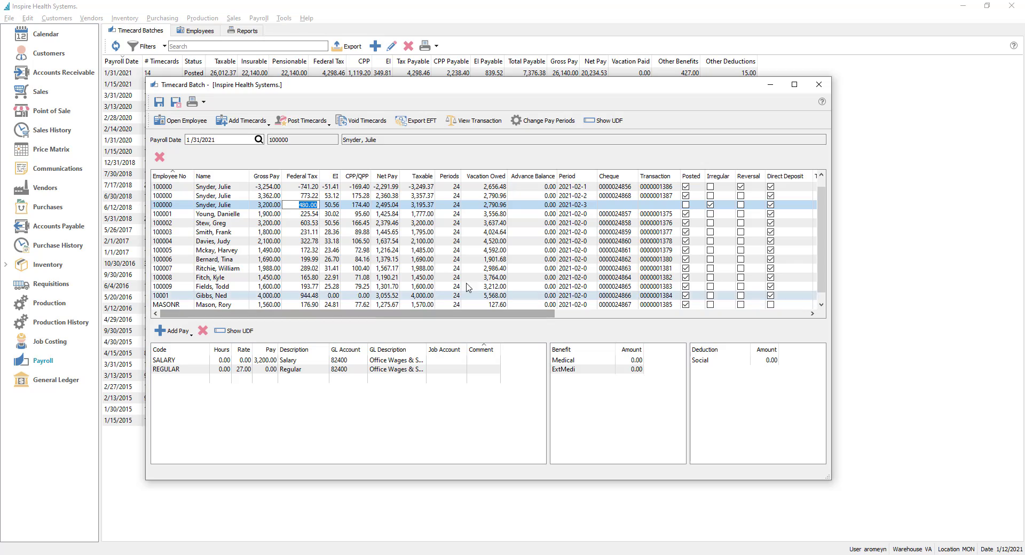
click(711, 205)
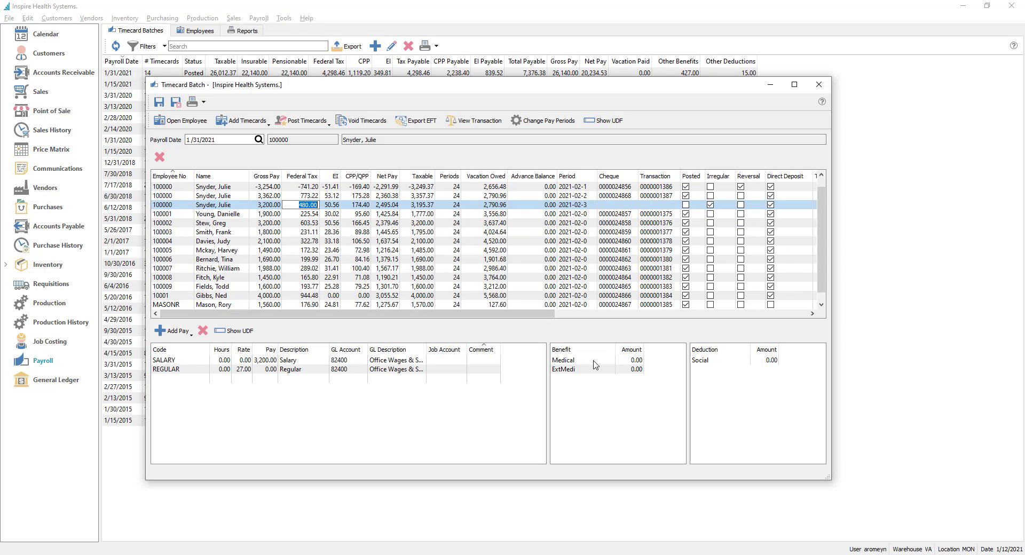
click(209, 205)
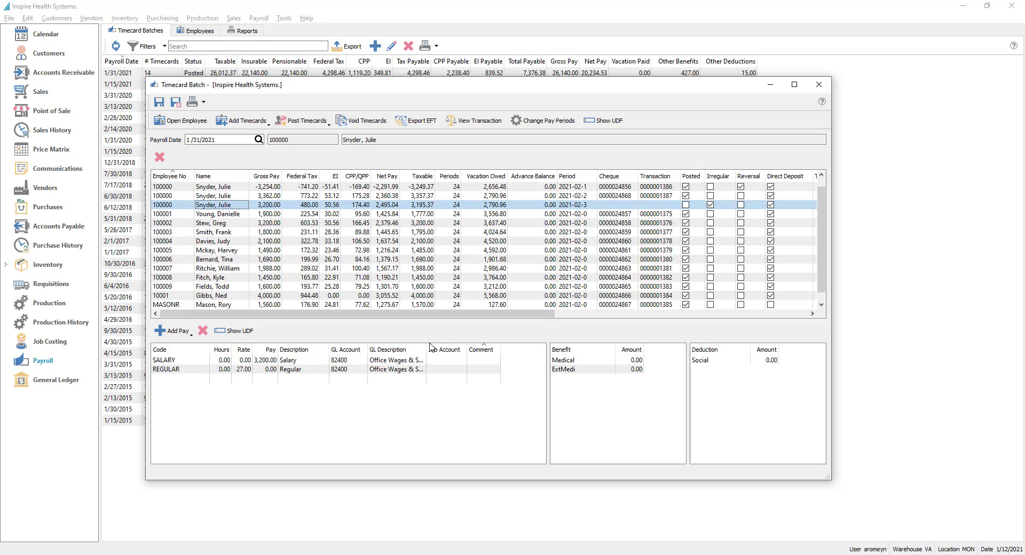
drag(426, 343, 445, 345)
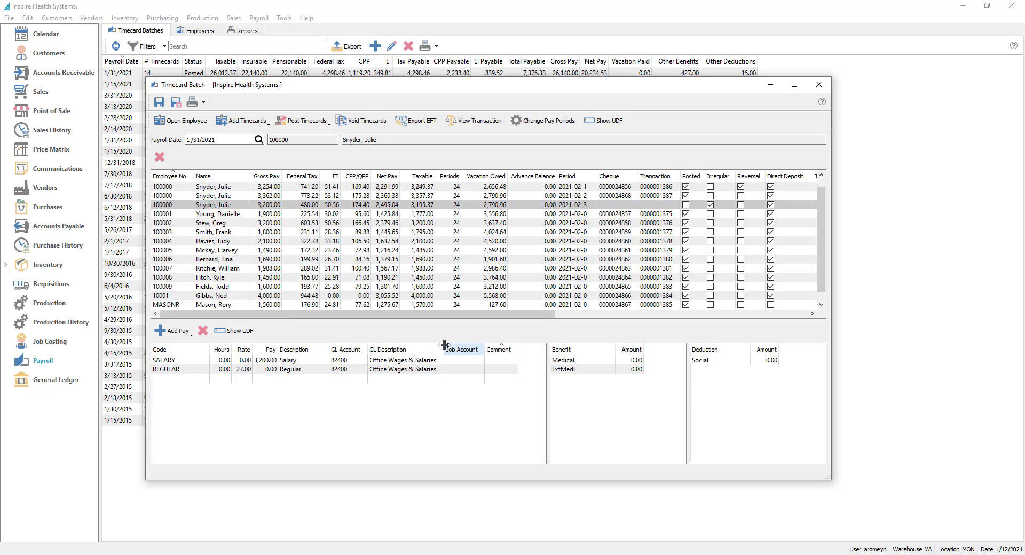